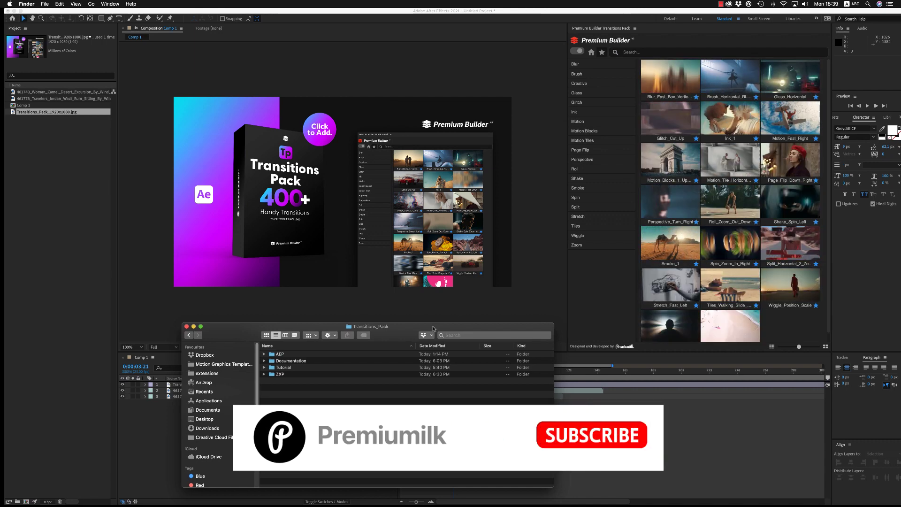
# Expand the Documentation and ZXP folders in Transitions_Pack and select PremiumBuilder_Installation
pyautogui.moveTo(438, 327)
pyautogui.mouseDown()
pyautogui.moveTo(408, 327)
pyautogui.moveTo(418, 326)
pyautogui.mouseUp()
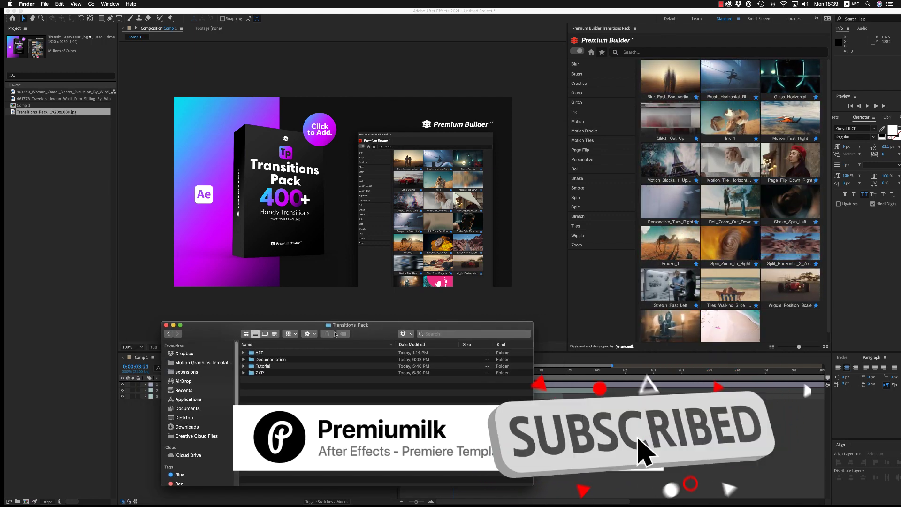
pyautogui.moveTo(335, 334); pyautogui.dragTo(343, 333)
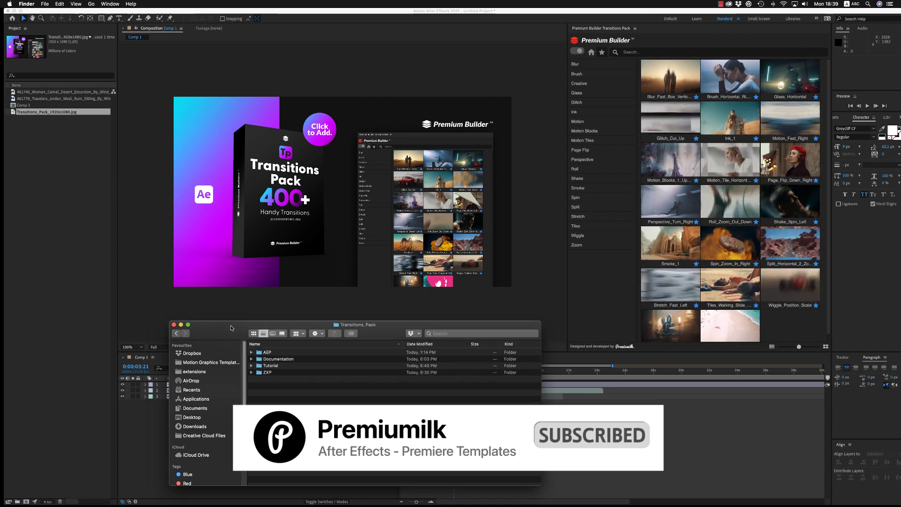
pyautogui.click(251, 352)
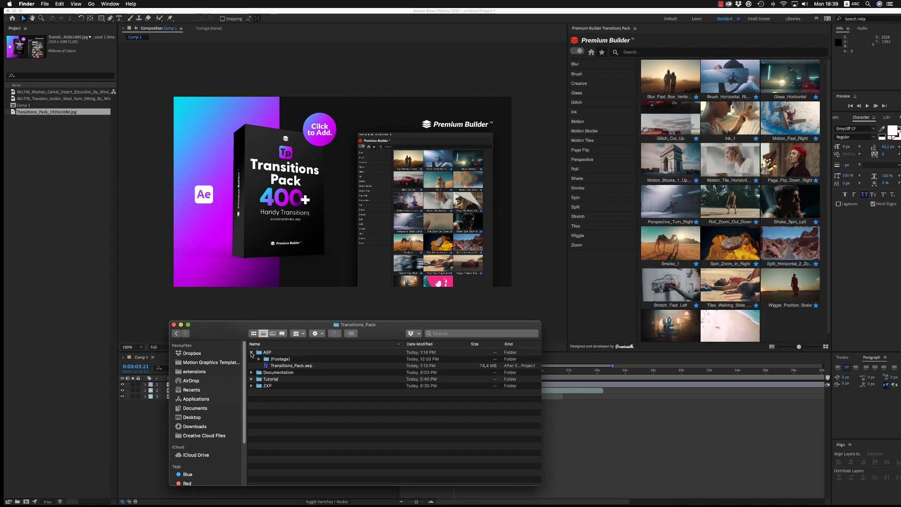
pyautogui.click(293, 367)
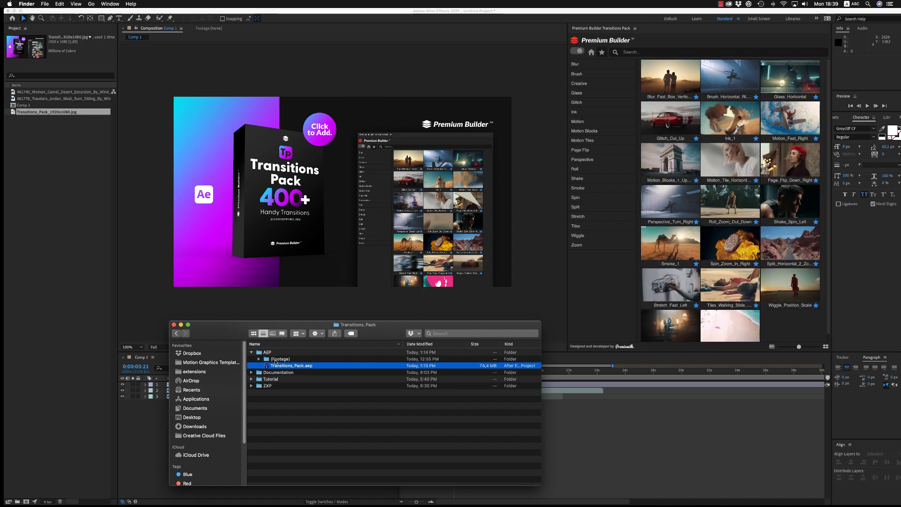
pyautogui.click(251, 352)
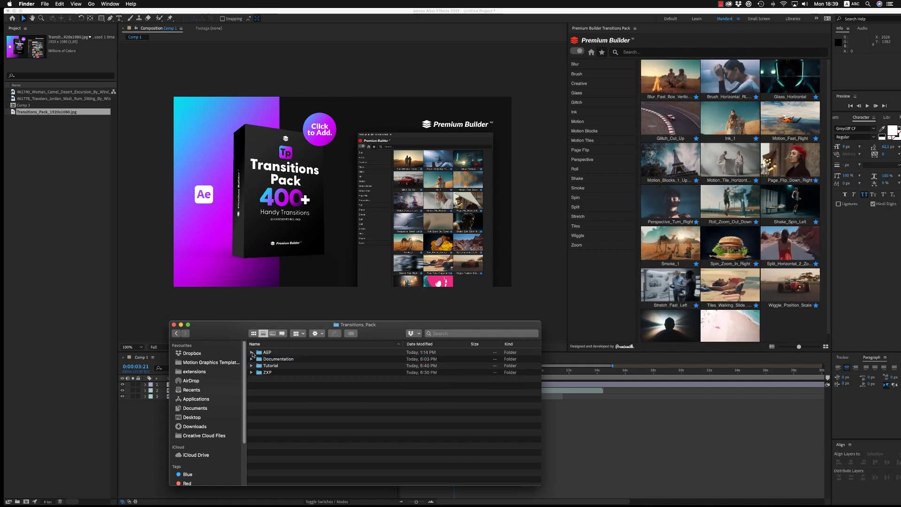
pyautogui.click(251, 359)
pyautogui.click(251, 393)
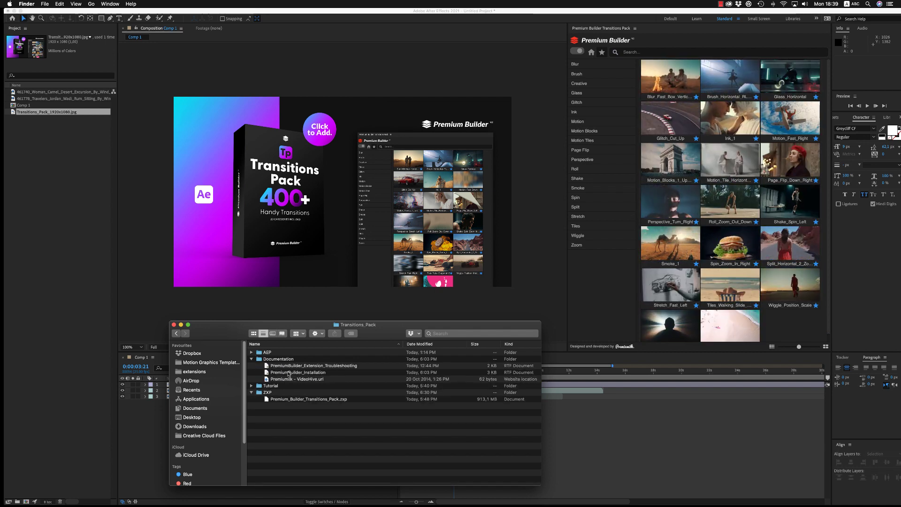
pyautogui.click(288, 373)
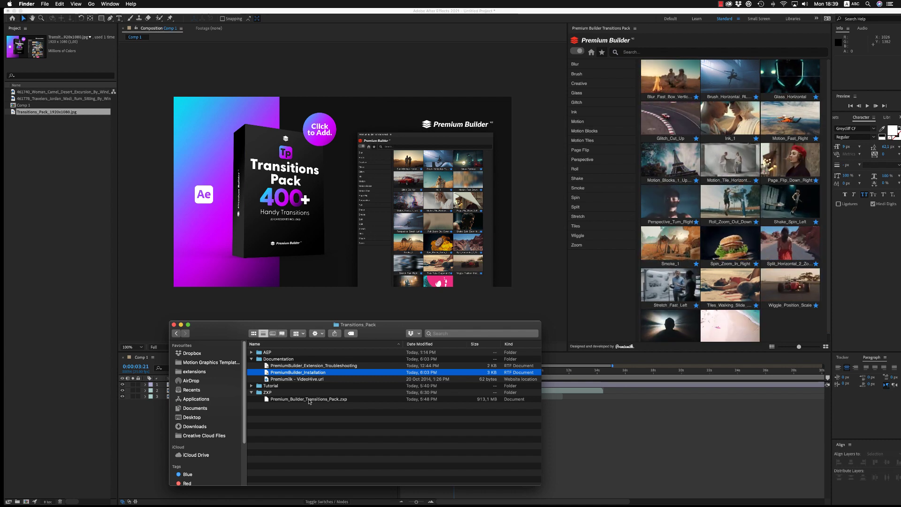
# View PremiumBuilder_Installation in TextEdit, select the aescripts URL, and launch ZXP Installer
pyautogui.doubleClick(302, 373)
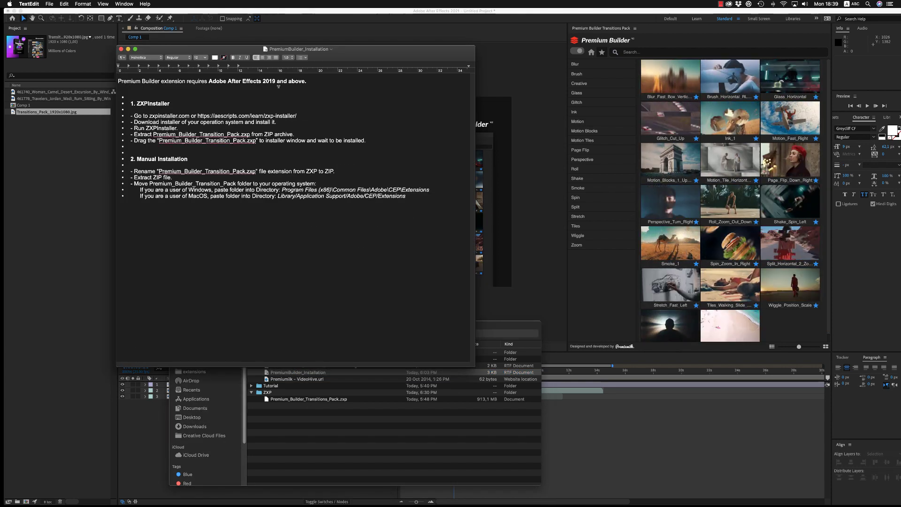
pyautogui.moveTo(212, 116); pyautogui.dragTo(296, 116)
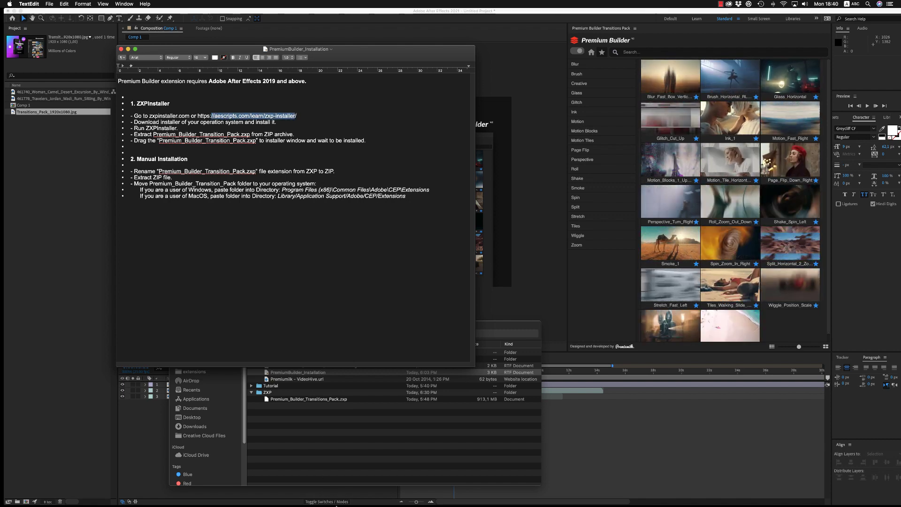
pyautogui.moveTo(353, 502)
pyautogui.click(451, 494)
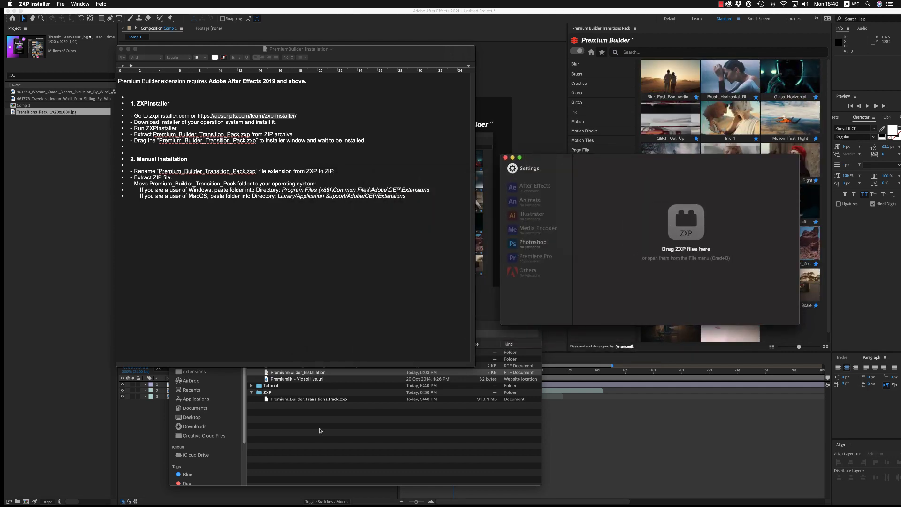
# Drop Premium_Builder_Transitions_Pack.zxp onto ZXP Installer, return it to the ZXP folder, and collapse the folders
pyautogui.click(297, 404)
pyautogui.click(340, 401)
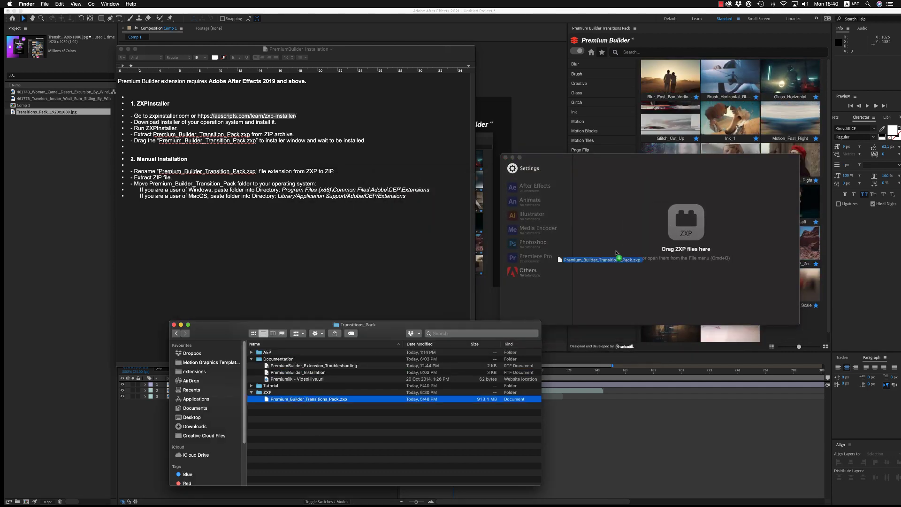
pyautogui.moveTo(306, 400); pyautogui.dragTo(320, 420)
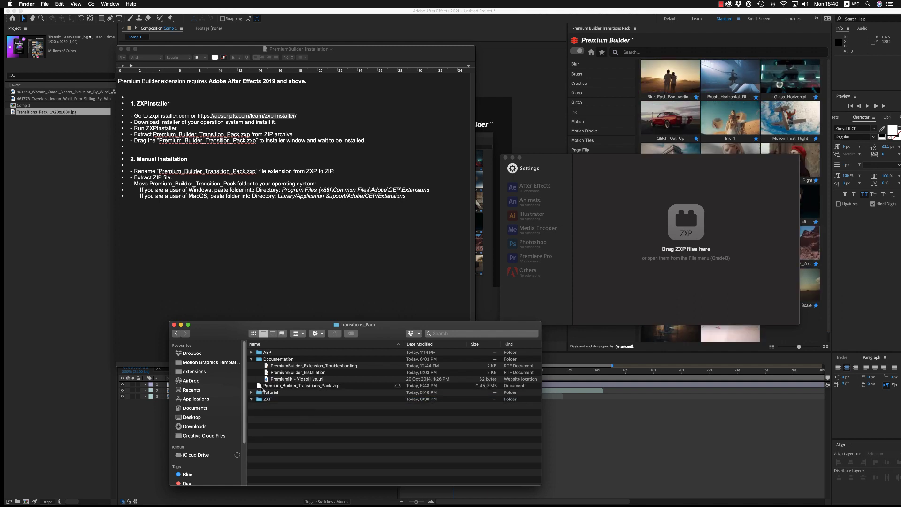
pyautogui.moveTo(263, 386); pyautogui.dragTo(267, 398)
pyautogui.click(252, 359)
pyautogui.click(251, 372)
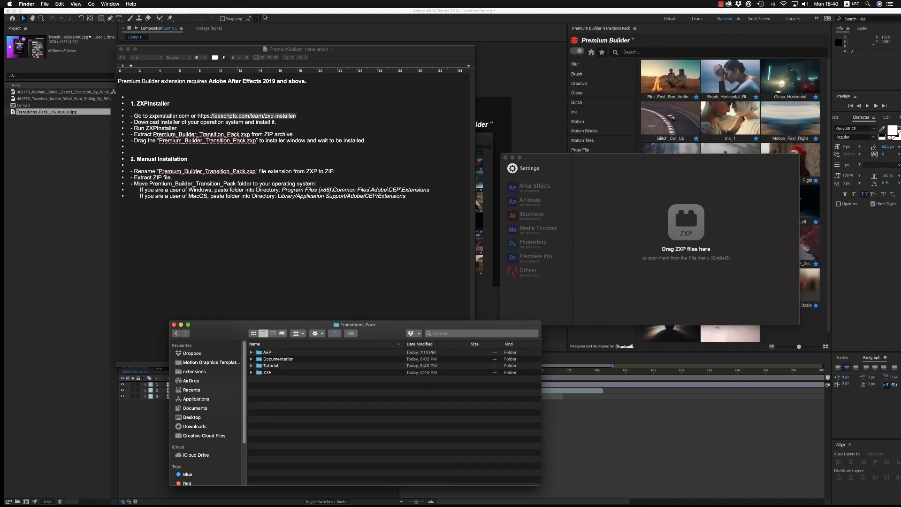
pyautogui.click(369, 63)
# Hide the instructions and show the Premium Builder Transitions Pack panel via Window > Extensions
pyautogui.press('super+m')
pyautogui.click(97, 140)
pyautogui.click(216, 4)
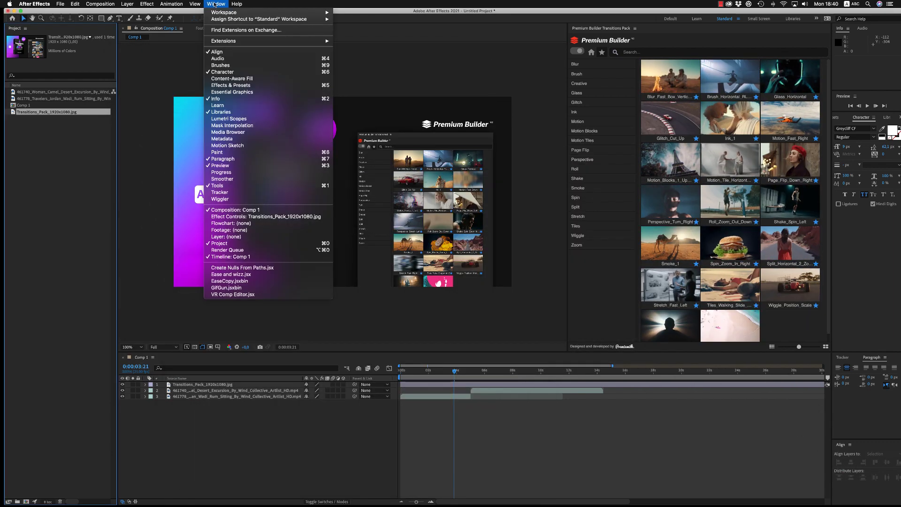
pyautogui.moveTo(267, 40)
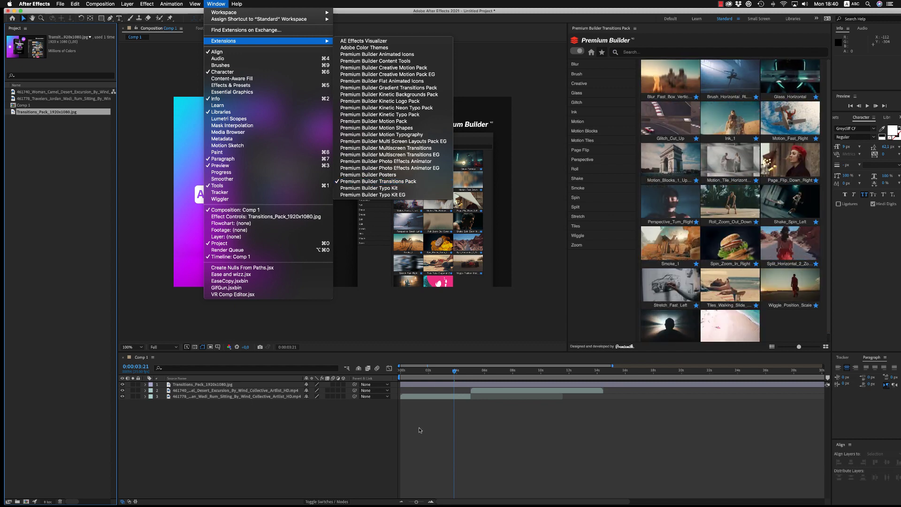
pyautogui.click(691, 143)
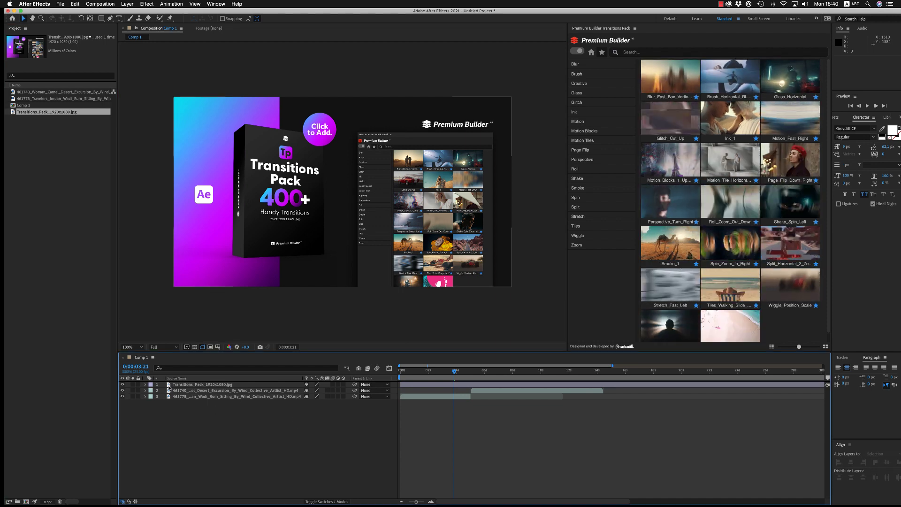
# Delete the Transitions_Pack_1920x1080.jpg layer so the desert clips show
pyautogui.click(183, 386)
pyautogui.press('Delete')
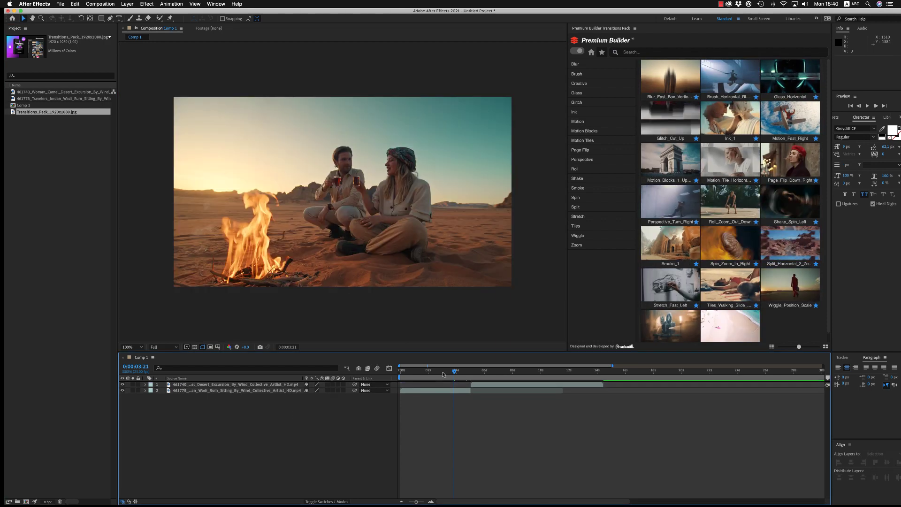
pyautogui.moveTo(450, 373); pyautogui.dragTo(457, 372)
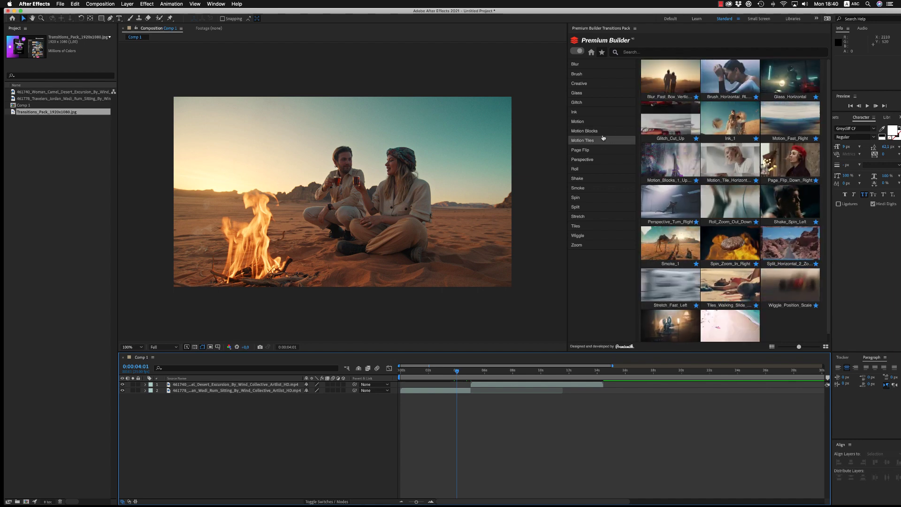
# Browse the Glitch category and favourites, and unstar Glitch_Motion_Right
pyautogui.click(594, 51)
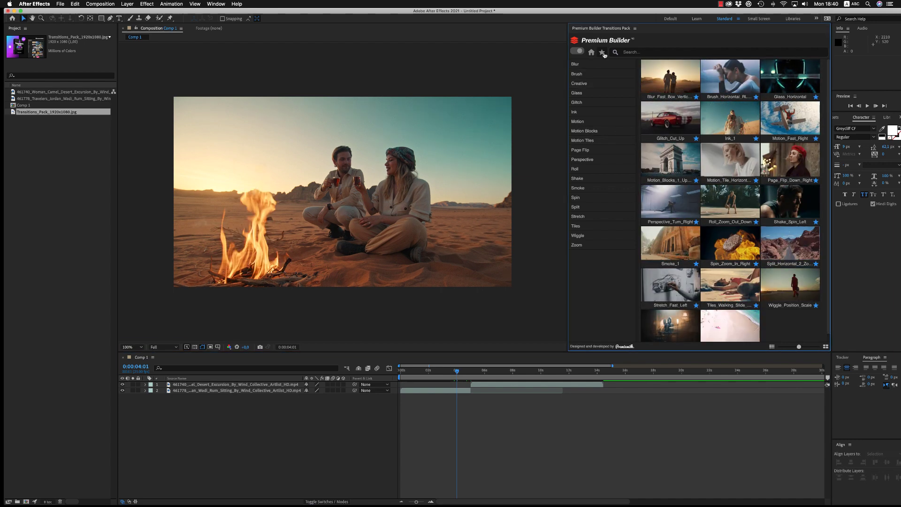
pyautogui.click(591, 53)
pyautogui.click(603, 53)
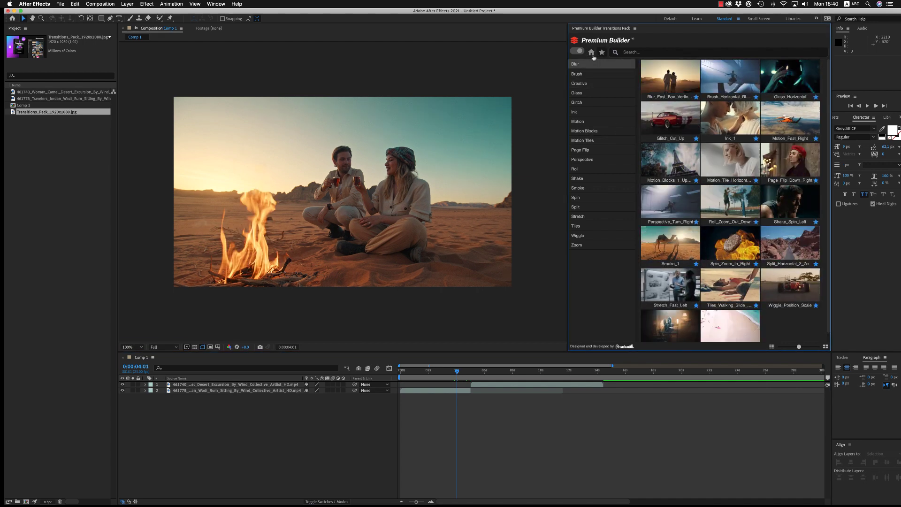
pyautogui.click(592, 53)
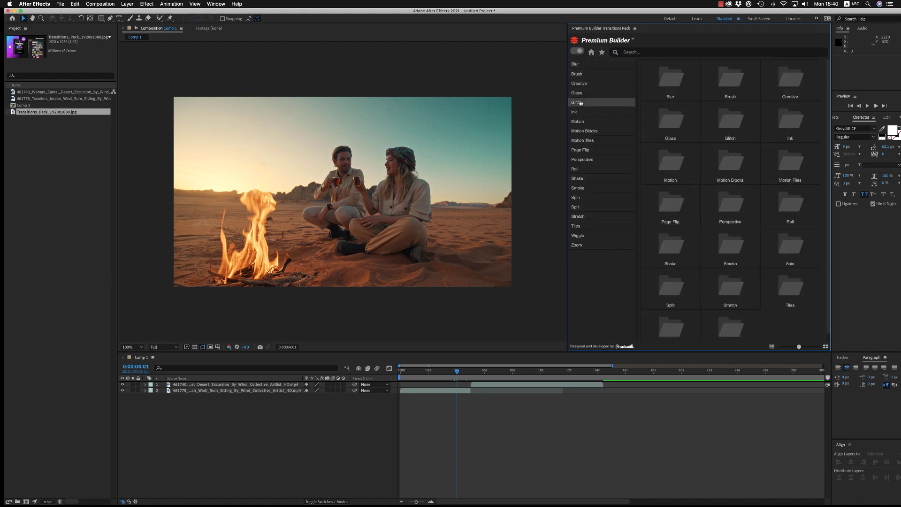
pyautogui.click(585, 102)
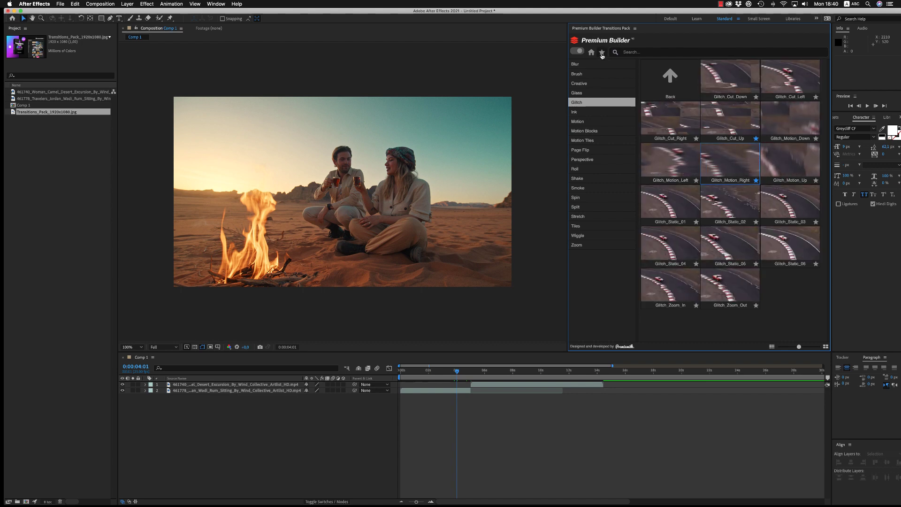
pyautogui.click(602, 52)
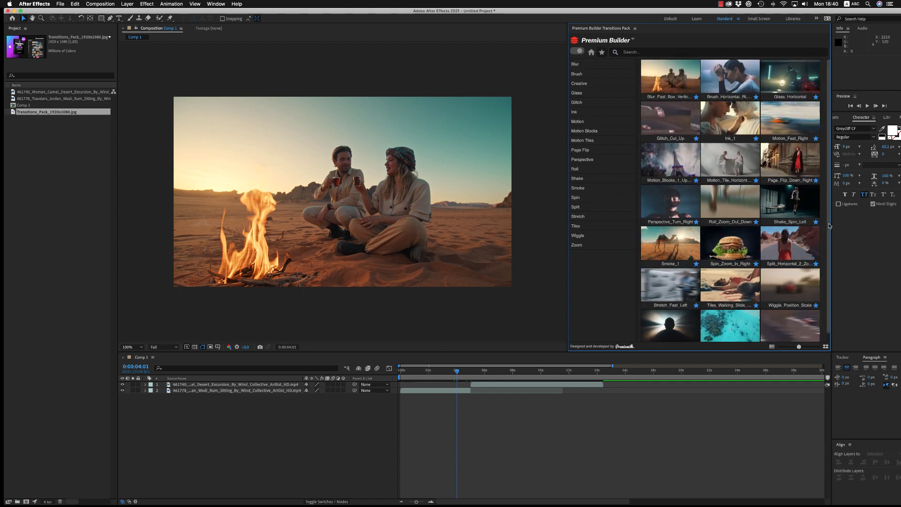
pyautogui.scroll(-1, 830, 235)
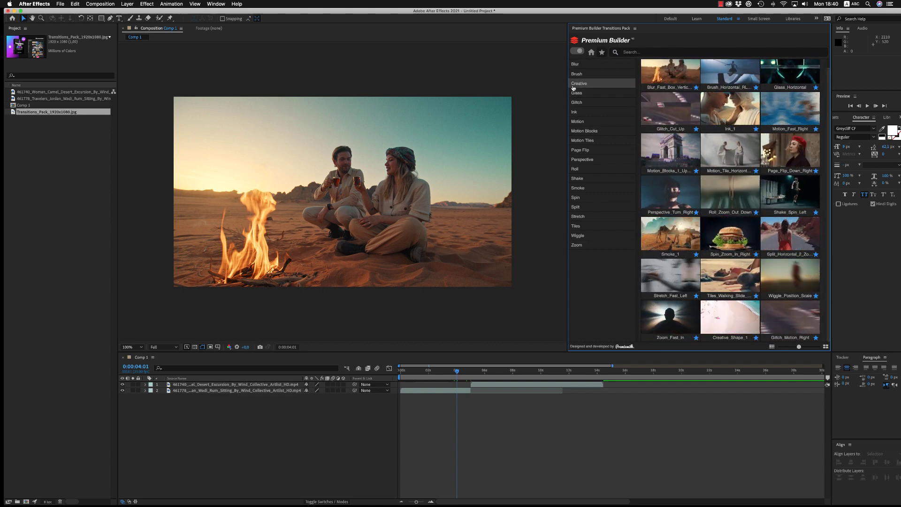
pyautogui.click(817, 338)
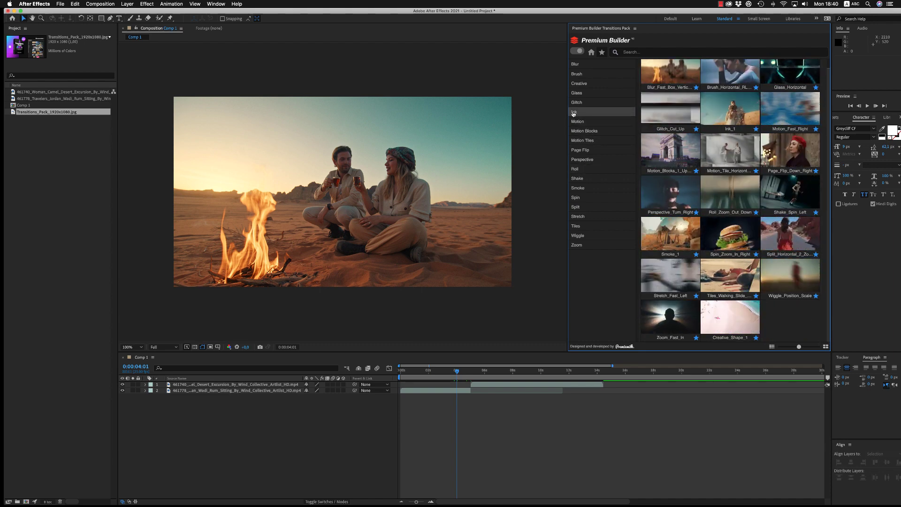
# Apply Motion_Fast_Right from the Motion category and shift its layer over the cut
pyautogui.click(576, 122)
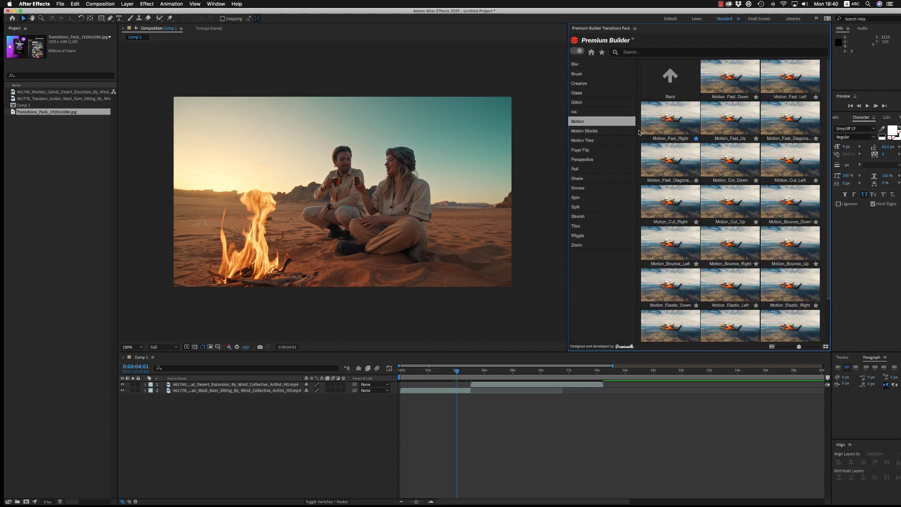
pyautogui.click(465, 372)
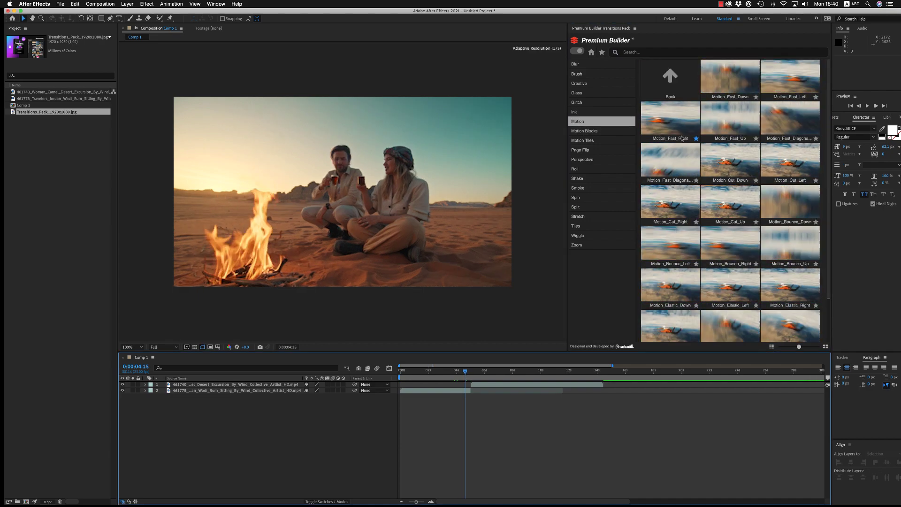
pyautogui.click(677, 134)
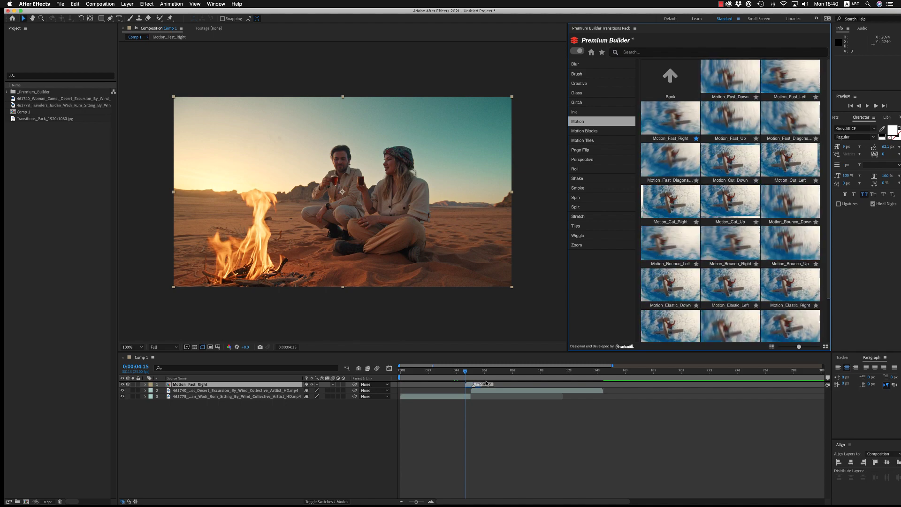
pyautogui.press(';')
pyautogui.moveTo(490, 387); pyautogui.dragTo(473, 387)
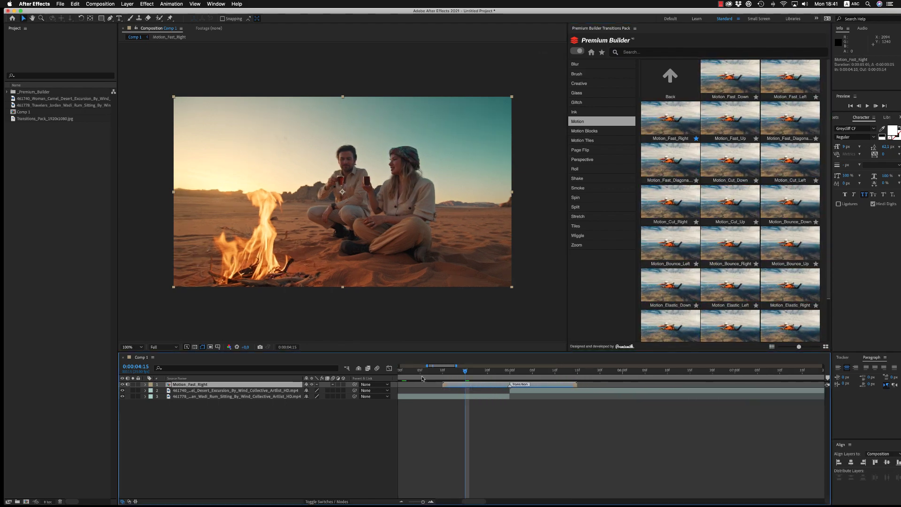
# Preview the Motion_Fast_Right transition from the campfire shot into the camel shot
pyautogui.click(423, 374)
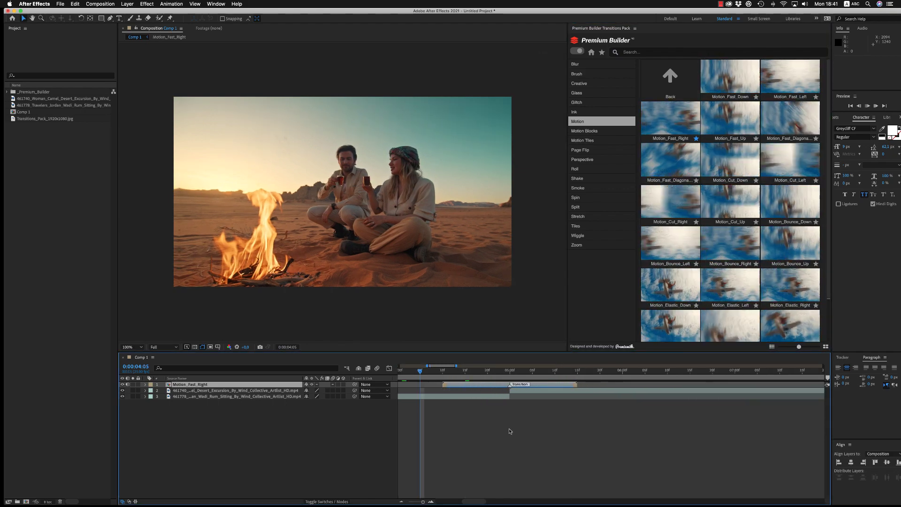
pyautogui.press('space')
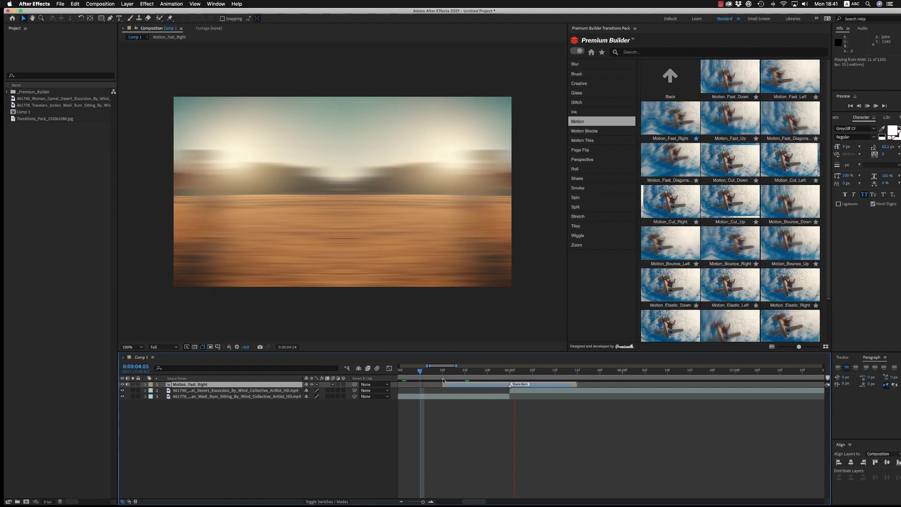
pyautogui.click(424, 373)
pyautogui.press('space')
pyautogui.click(433, 372)
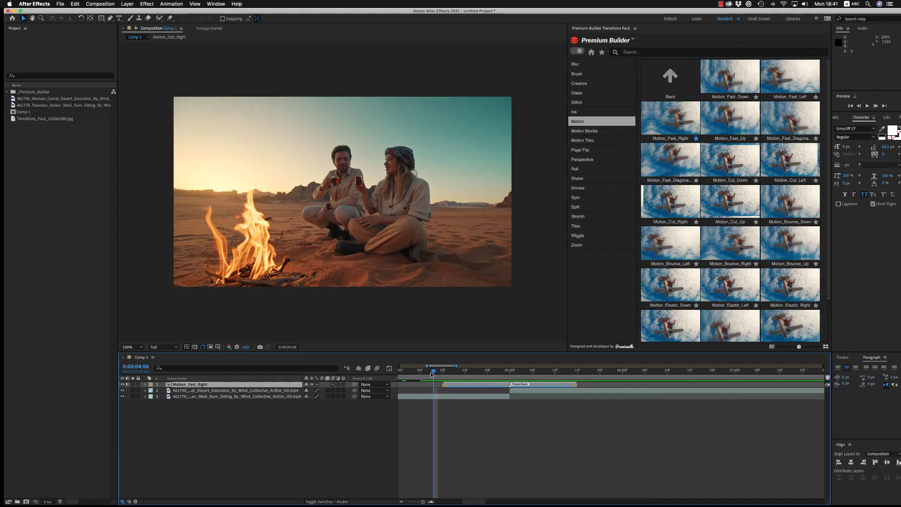
pyautogui.press('space')
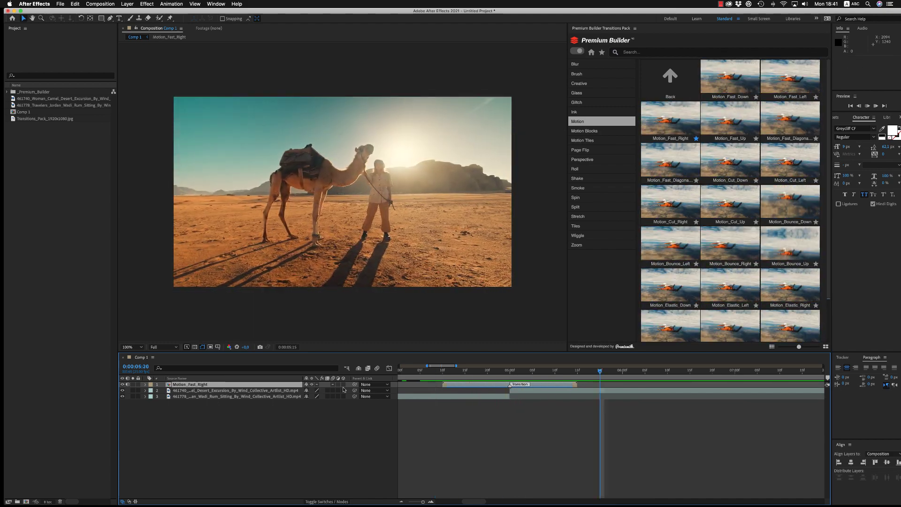
pyautogui.click(497, 372)
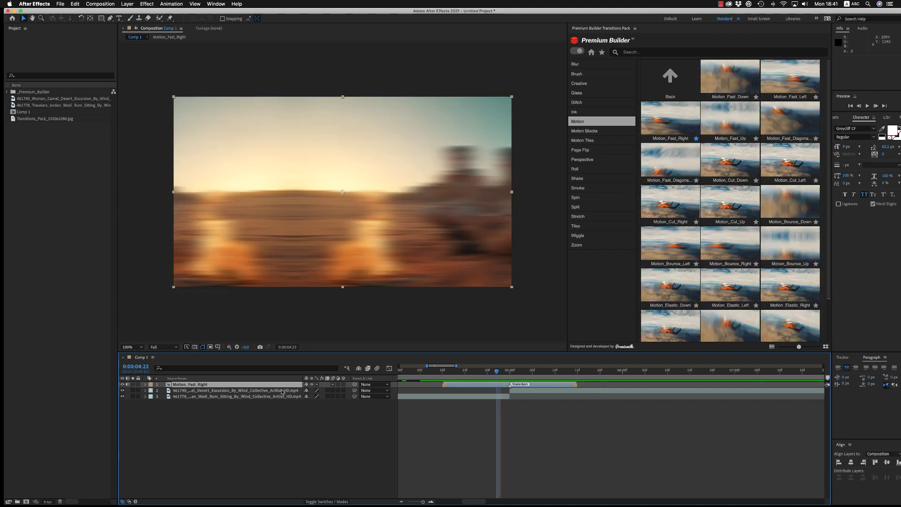
pyautogui.press('space')
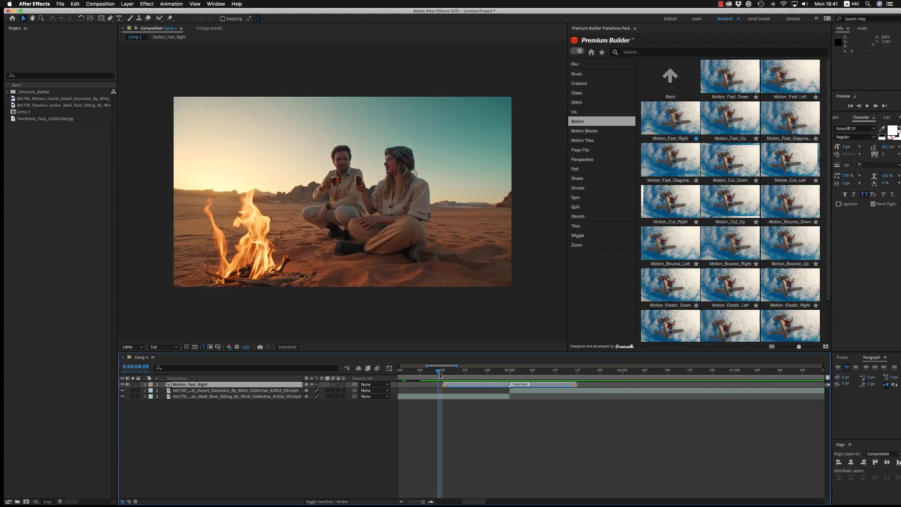
pyautogui.press('space')
pyautogui.moveTo(576, 385); pyautogui.dragTo(554, 385)
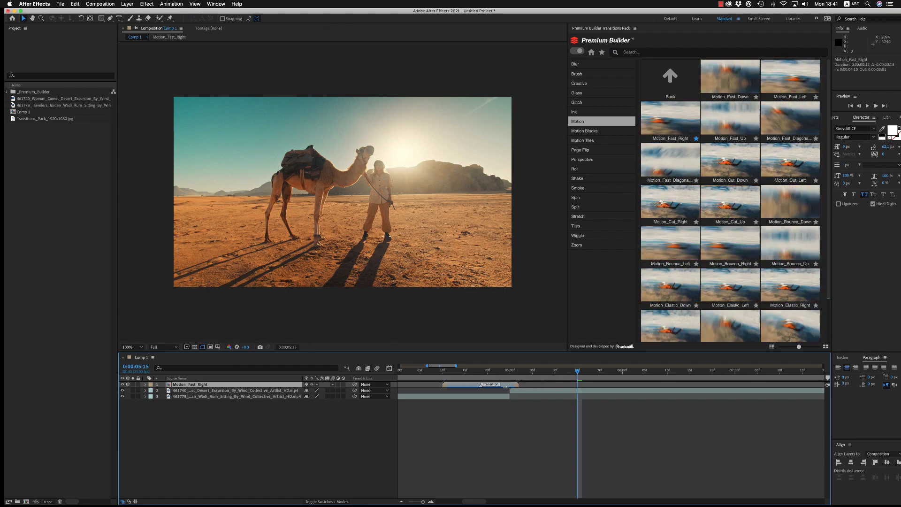
pyautogui.moveTo(477, 386); pyautogui.dragTo(492, 388)
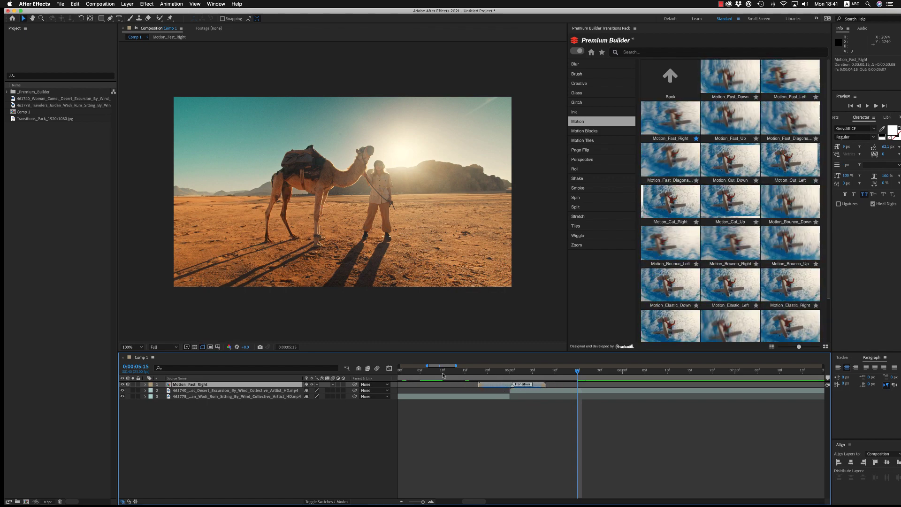
pyautogui.click(443, 374)
pyautogui.press('space')
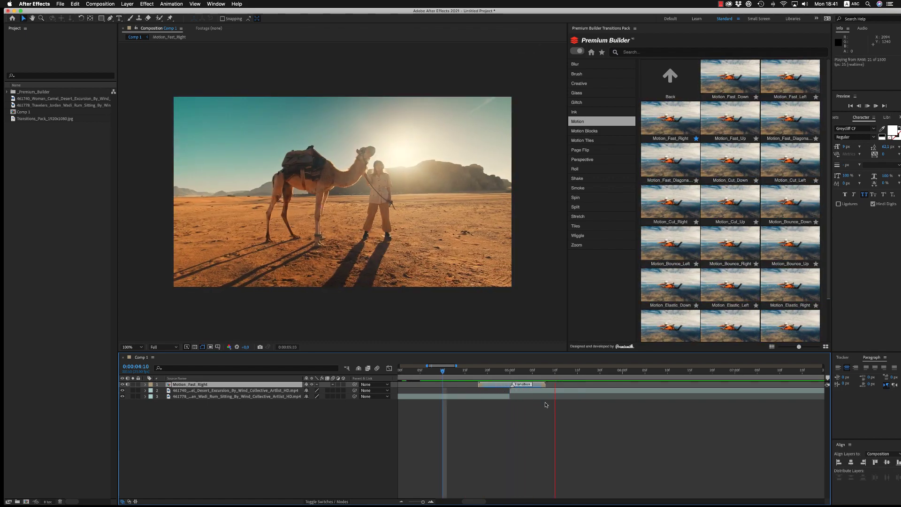
pyautogui.moveTo(517, 385); pyautogui.dragTo(508, 386)
pyautogui.press('space')
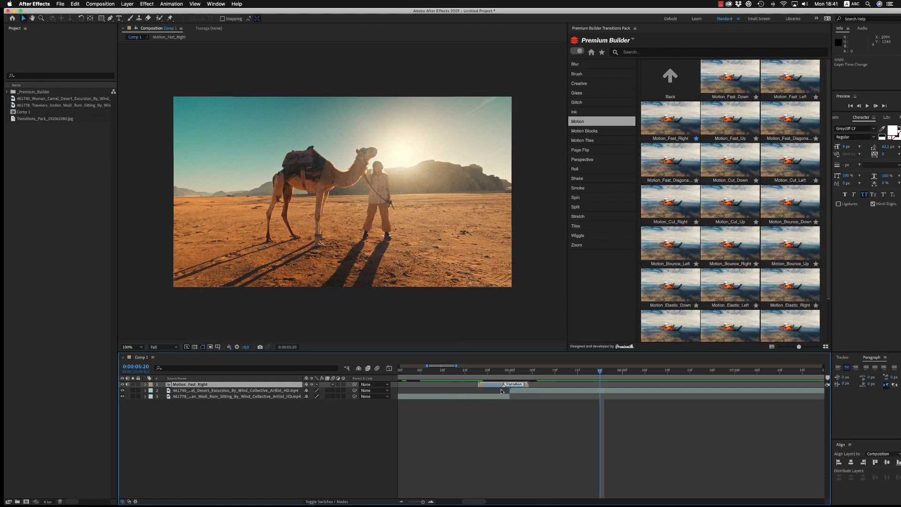
pyautogui.press('super+z')
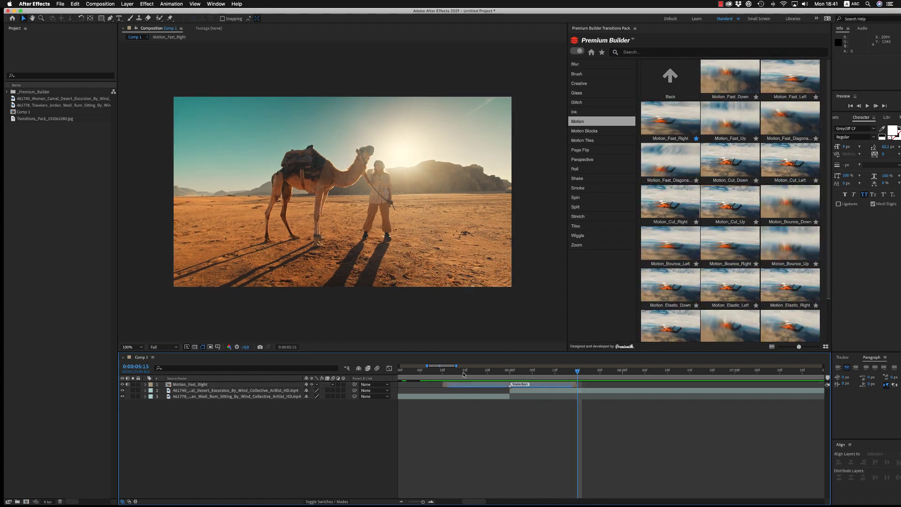
# Set Comp 1 to 1080×1920 portrait in Composition Settings
pyautogui.press('space')
pyautogui.click(101, 3)
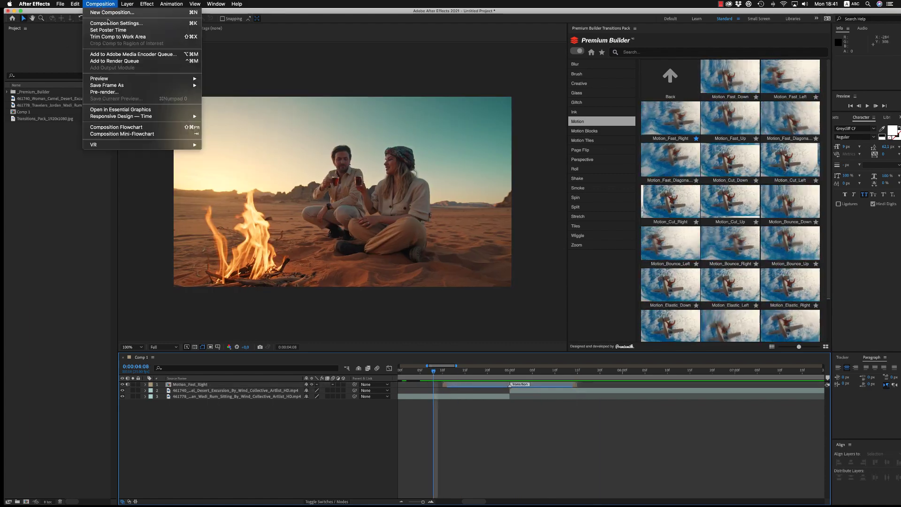
pyautogui.click(116, 24)
pyautogui.click(532, 274)
pyautogui.click(532, 284)
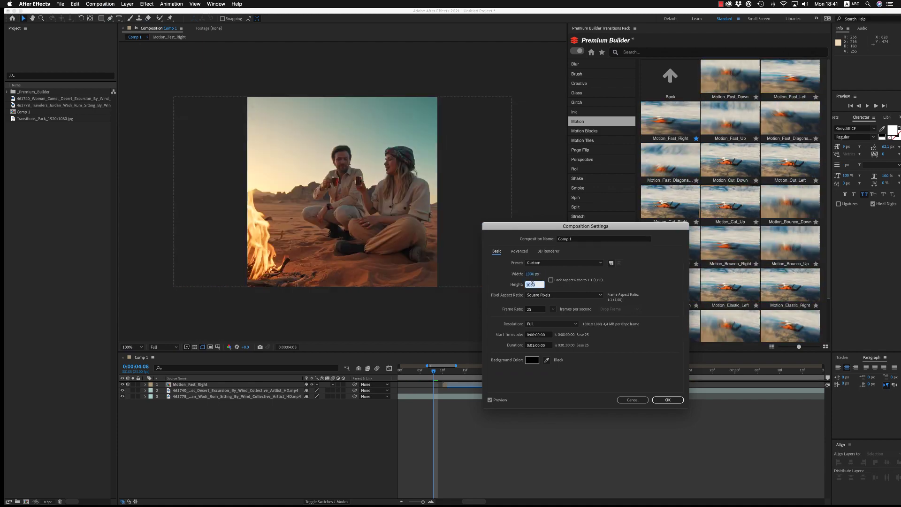
pyautogui.press('Return')
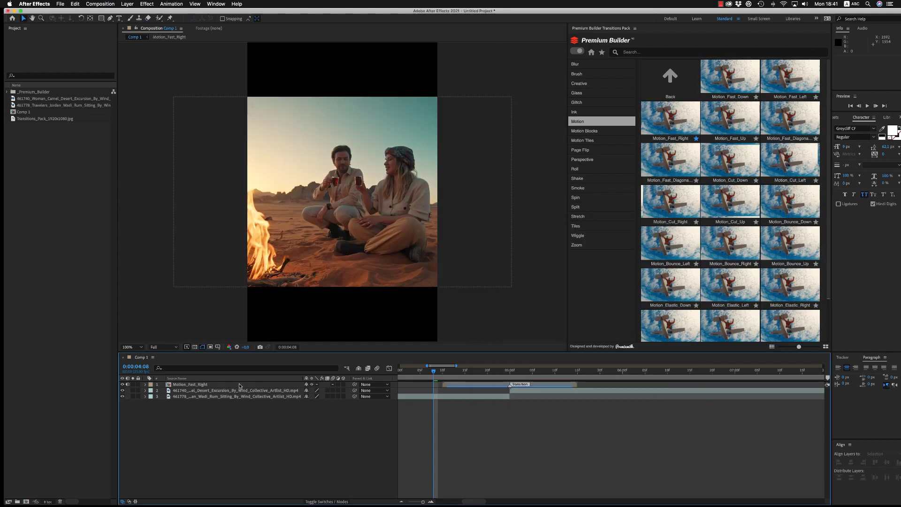
pyautogui.press(',')
# Scale both desert clips to about 180% and shift them left to fill the frame
pyautogui.click(228, 390)
pyautogui.keyDown('shift'); pyautogui.click(228, 396); pyautogui.keyUp('shift')
pyautogui.press('s')
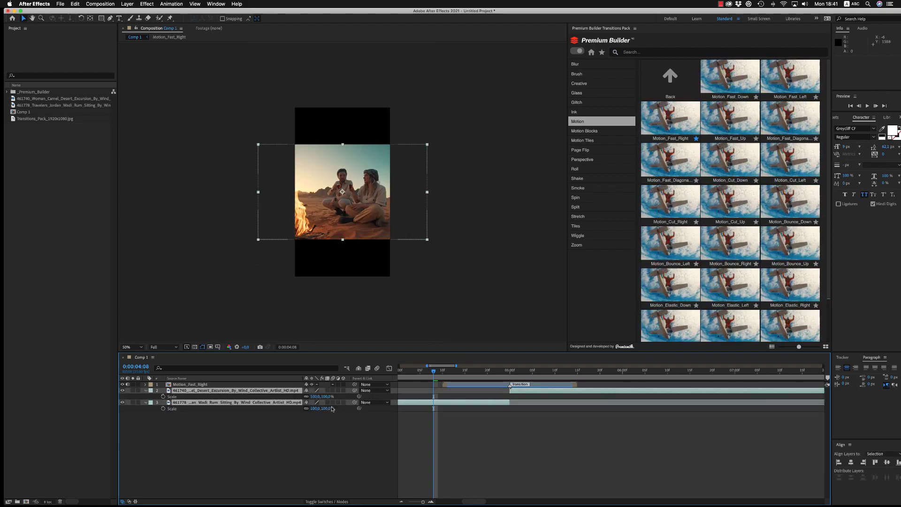
pyautogui.moveTo(323, 409); pyautogui.dragTo(348, 409)
pyautogui.click(400, 465)
pyautogui.moveTo(384, 211); pyautogui.dragTo(361, 211)
pyautogui.press('s')
pyautogui.click(400, 437)
pyautogui.moveTo(437, 369); pyautogui.dragTo(482, 386)
# Set the Motion_Fast_Right transition composition to 1080×1920 portrait
pyautogui.doubleClick(482, 385)
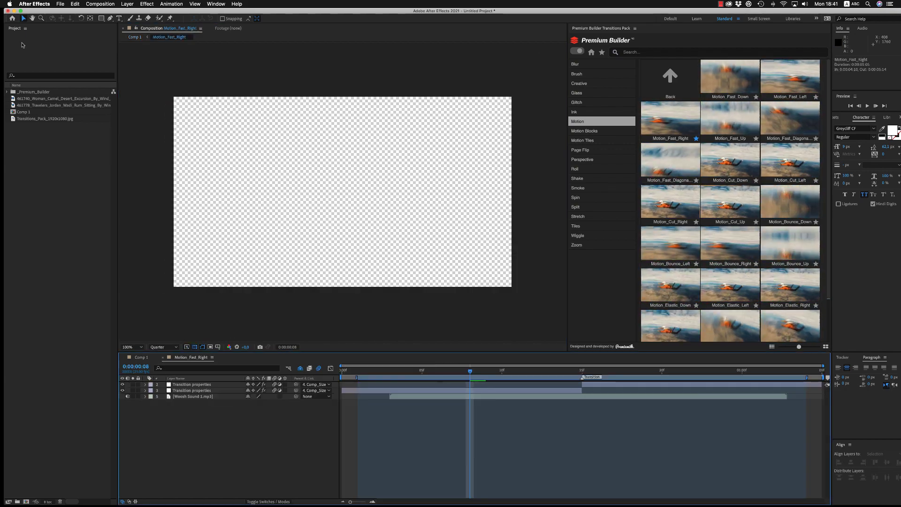
pyautogui.click(100, 4)
pyautogui.click(106, 25)
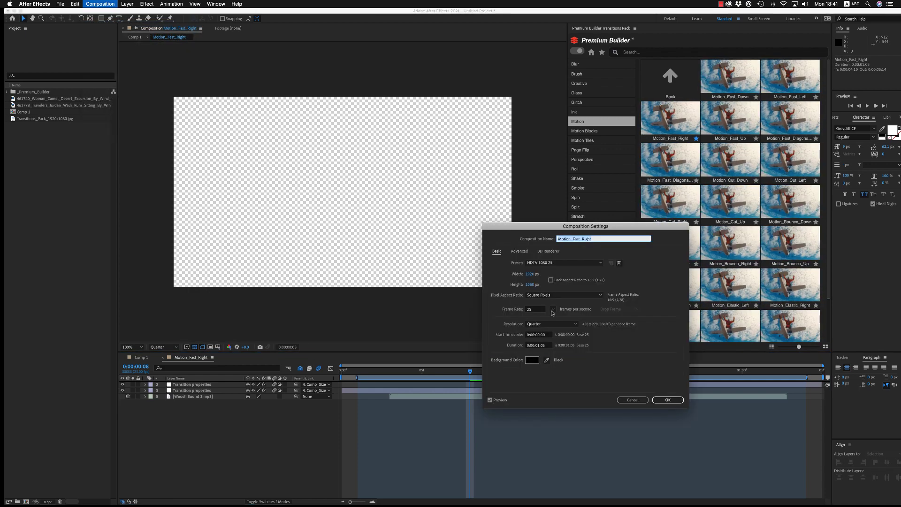
pyautogui.click(530, 275)
pyautogui.write('108')
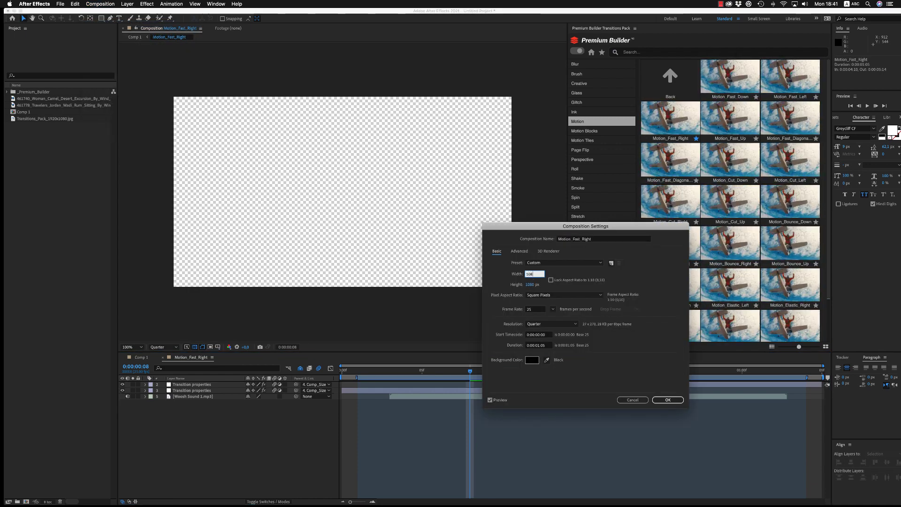
pyautogui.write('0')
pyautogui.click(530, 285)
pyautogui.write('1920')
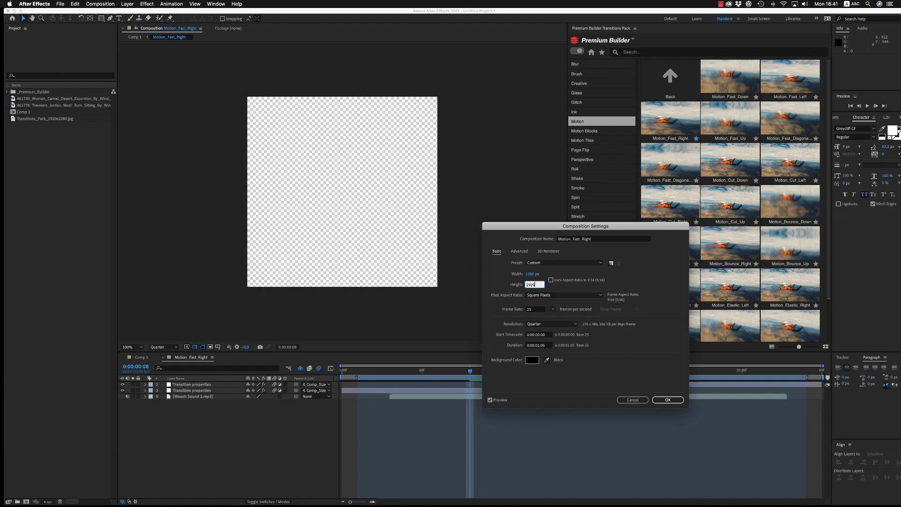
pyautogui.press('Tab')
pyautogui.press('Return')
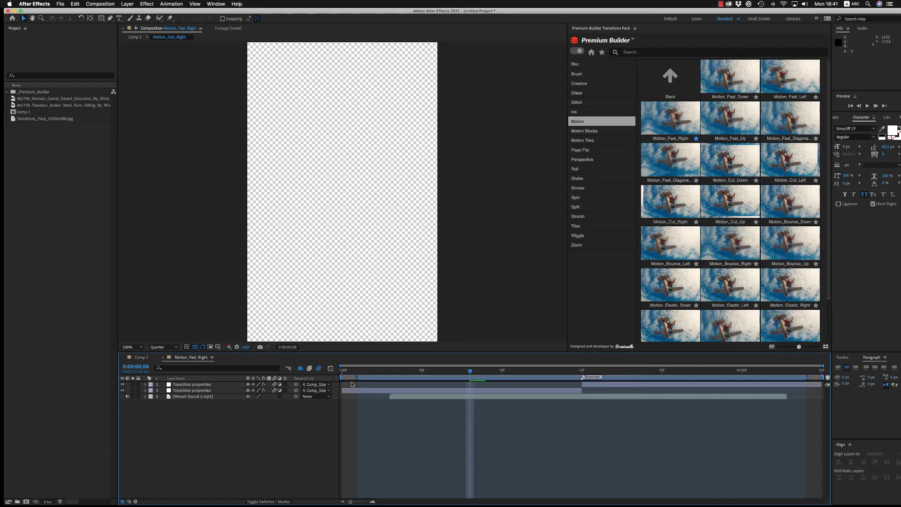
# Play the portrait transition in Comp 1
pyautogui.click(147, 357)
pyautogui.press('space')
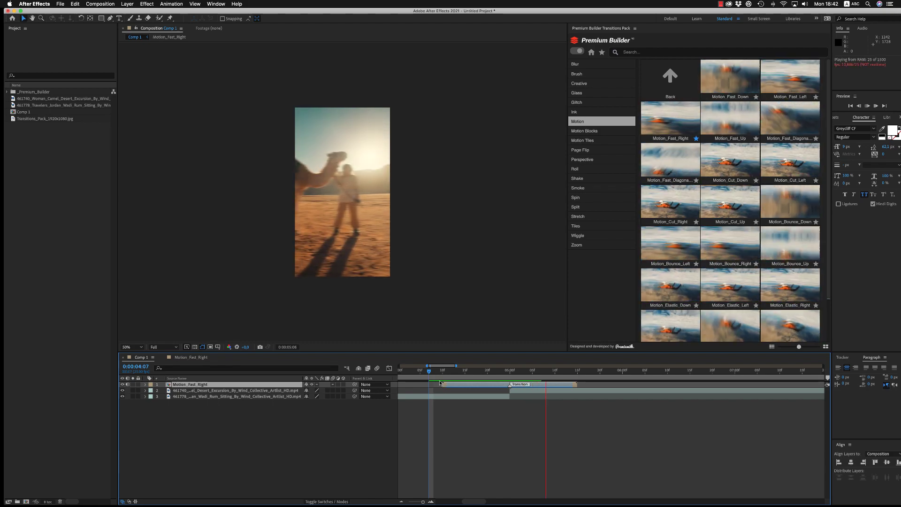
pyautogui.press('space')
pyautogui.press('space')
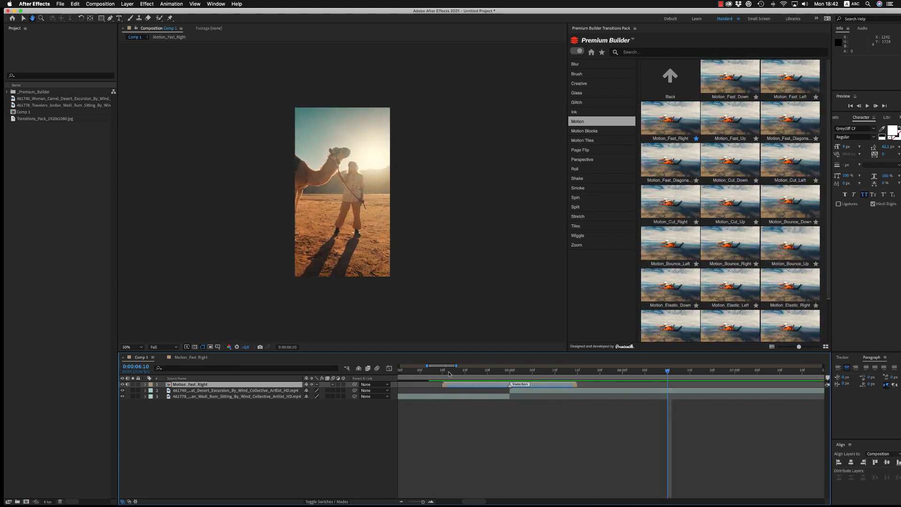
# Delete the transition layer, reset Comp 1 to 1920×1080, and select both clips
pyautogui.press('space')
pyautogui.press('Delete')
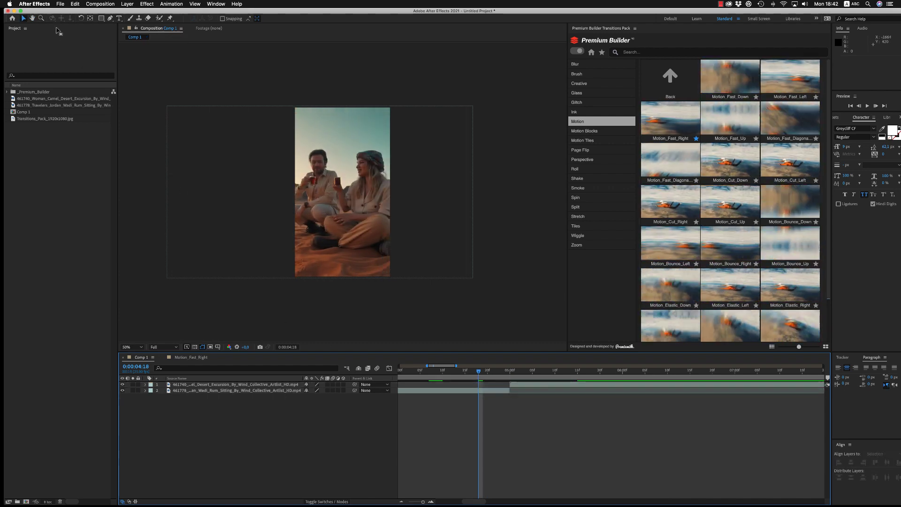
pyautogui.click(100, 4)
pyautogui.click(106, 20)
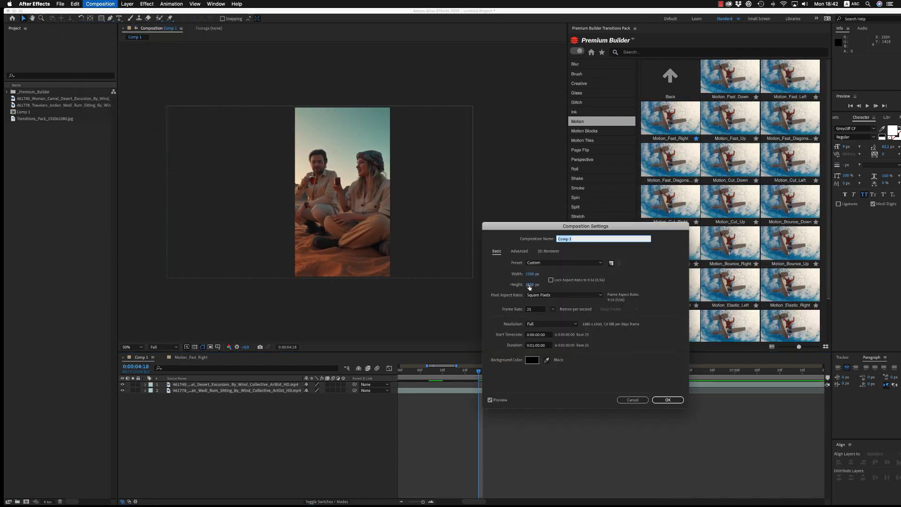
pyautogui.click(529, 275)
pyautogui.write('1920')
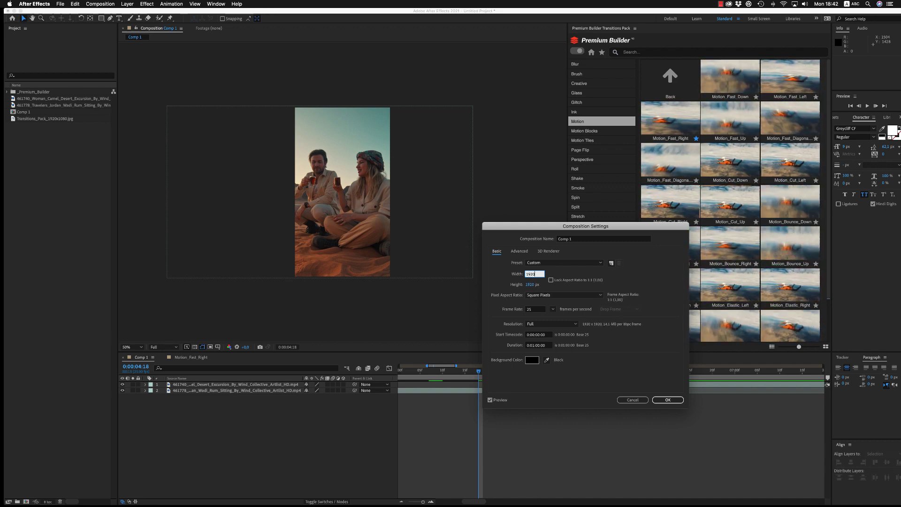
pyautogui.click(531, 285)
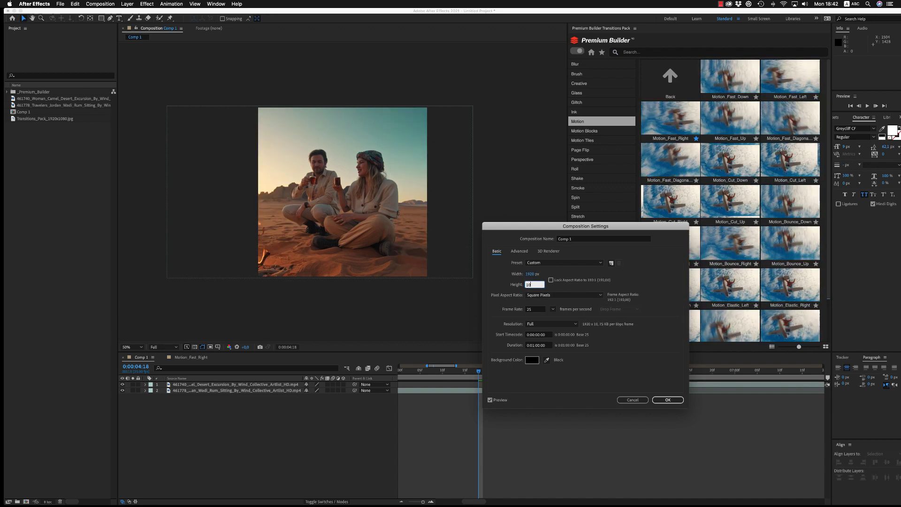
pyautogui.write('80')
pyautogui.press('Return')
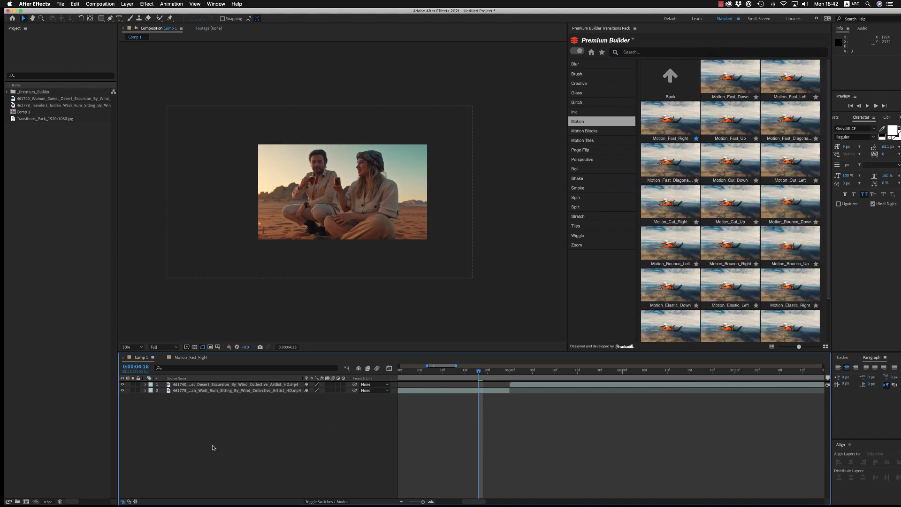
pyautogui.press('super+a')
pyautogui.rightClick(222, 387)
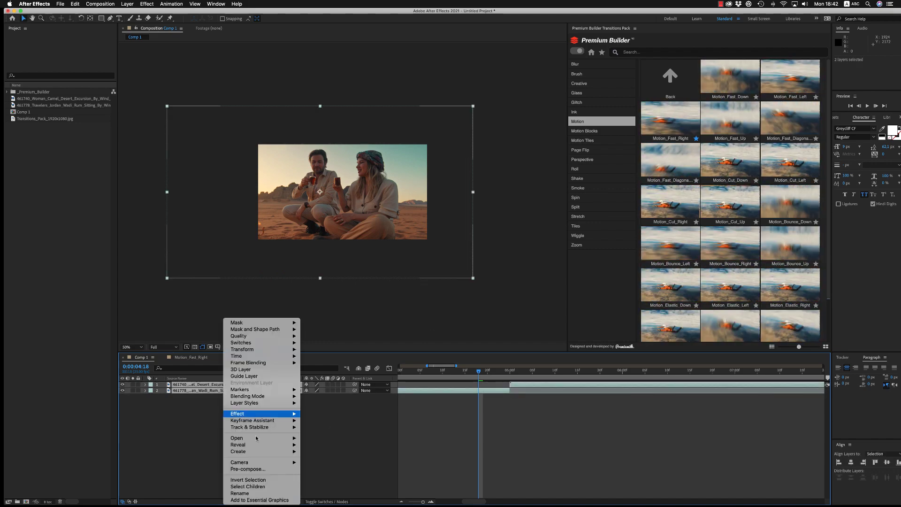
pyautogui.moveTo(243, 350)
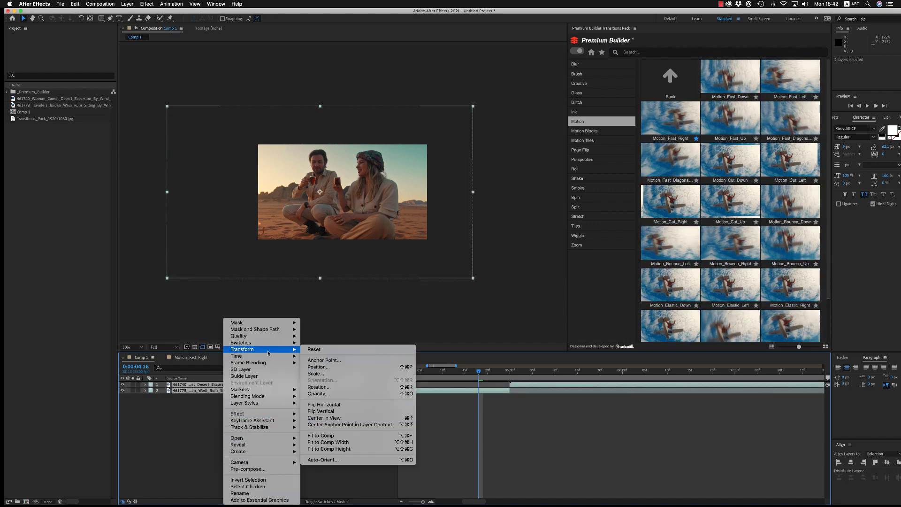
# Fit both clips to the comp, then add, preview and delete Motion_Blocks_1_Up_Chromatic
pyautogui.click(366, 437)
pyautogui.press('super+shift+a')
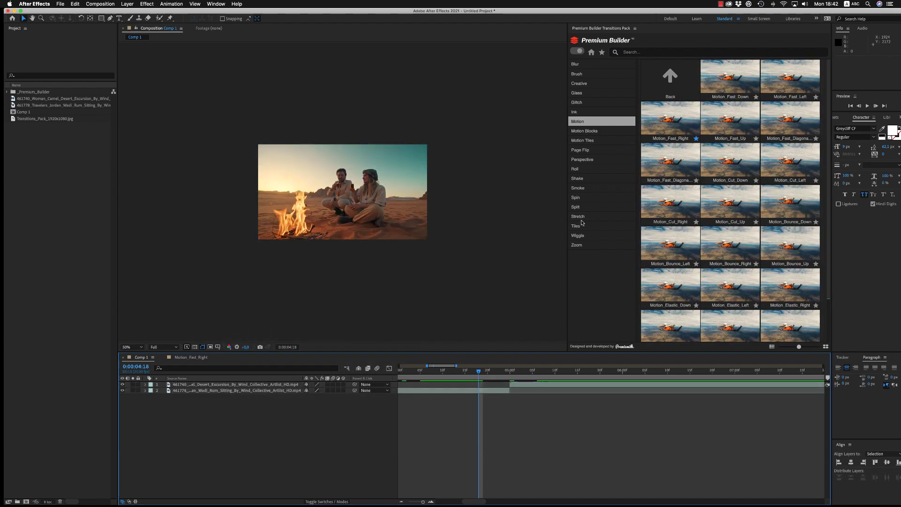
pyautogui.click(587, 130)
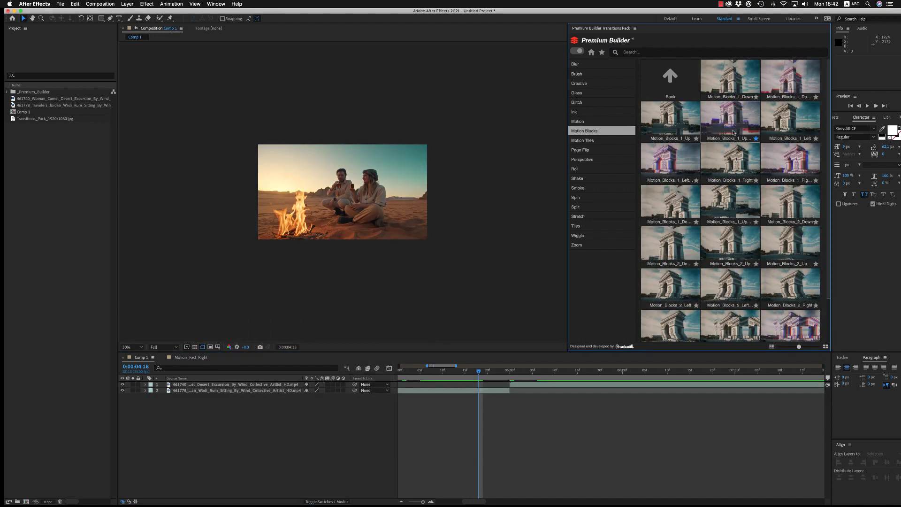
pyautogui.click(734, 118)
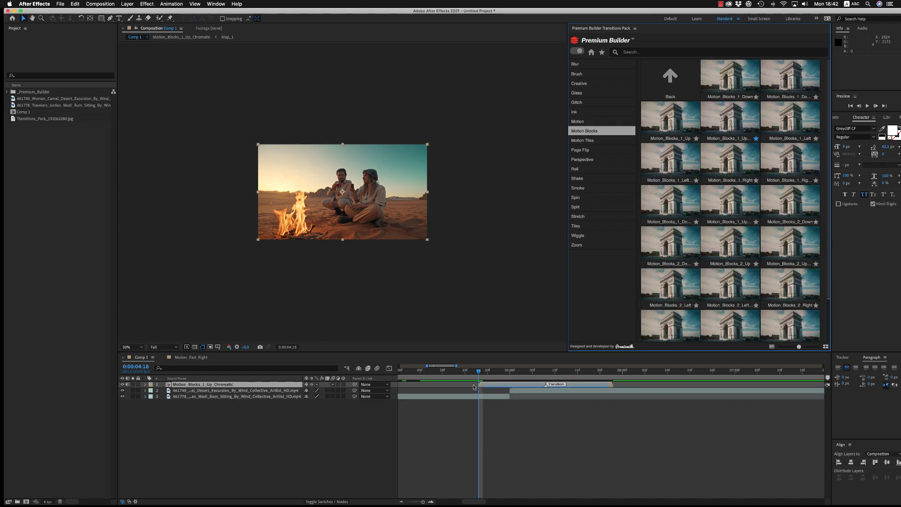
pyautogui.press('-')
pyautogui.press('i')
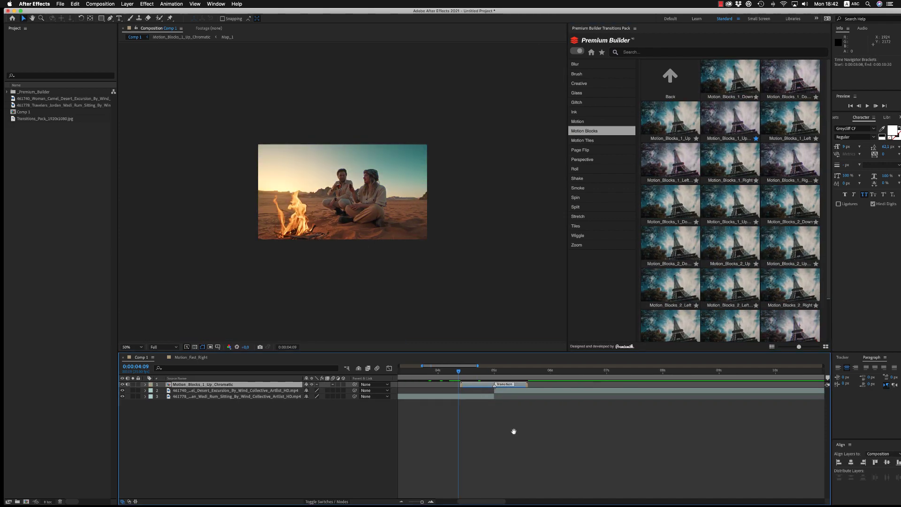
pyautogui.press('space')
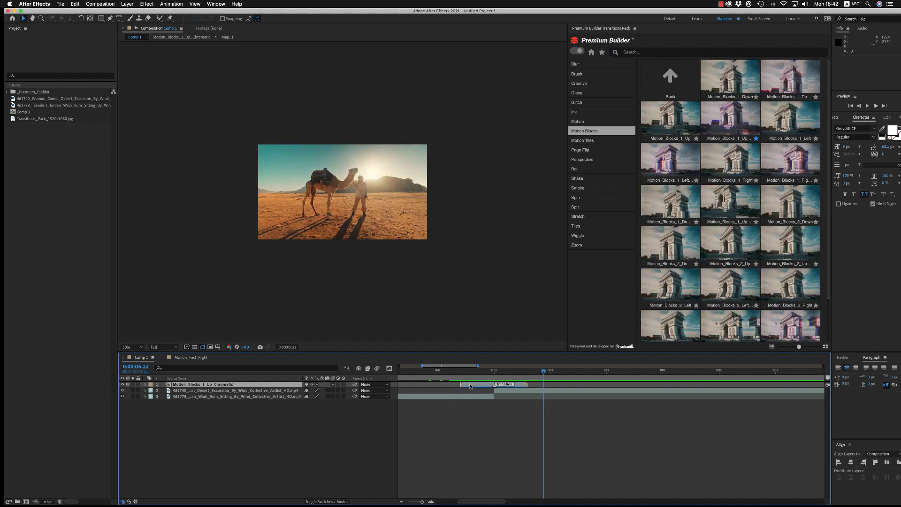
pyautogui.press('Delete')
pyautogui.scroll(2, 469, 322)
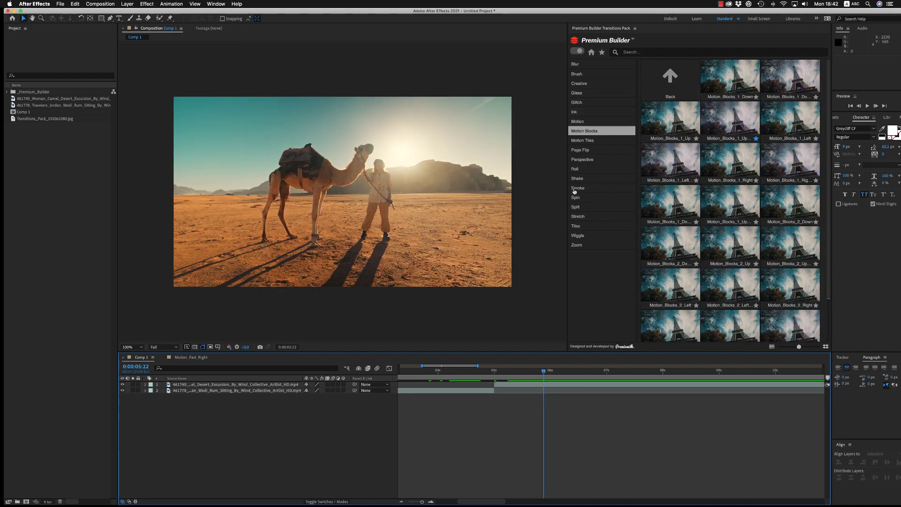
# Add the Ink_1 transition from the Ink category and move it to 0:00:02:14
pyautogui.click(578, 112)
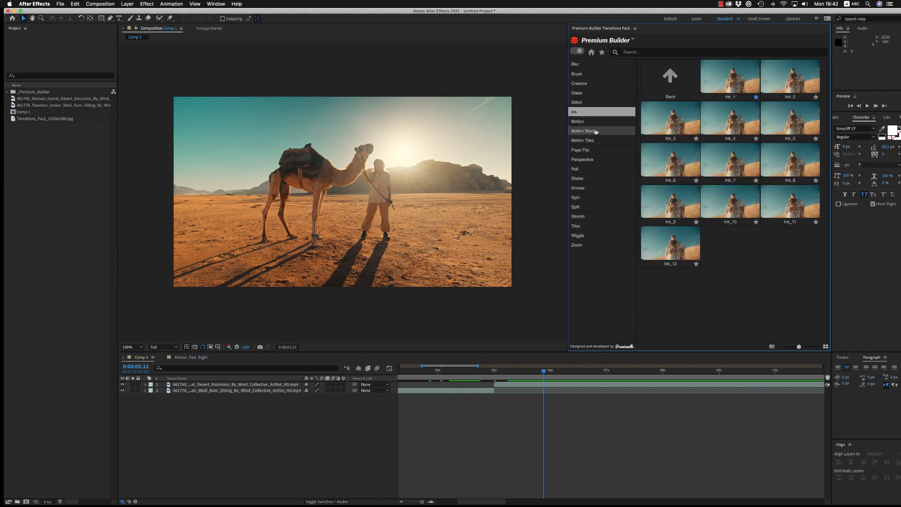
pyautogui.click(719, 85)
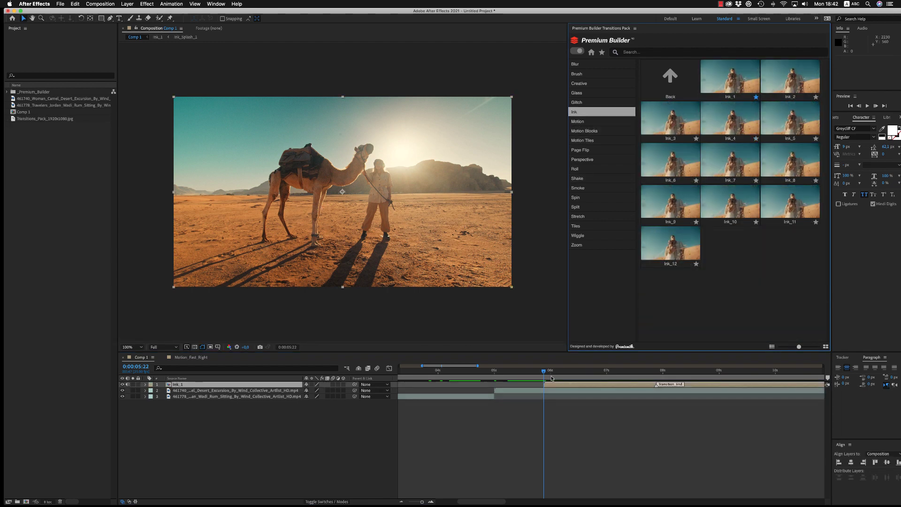
pyautogui.press('-')
pyautogui.press('-')
pyautogui.moveTo(528, 385); pyautogui.dragTo(475, 386)
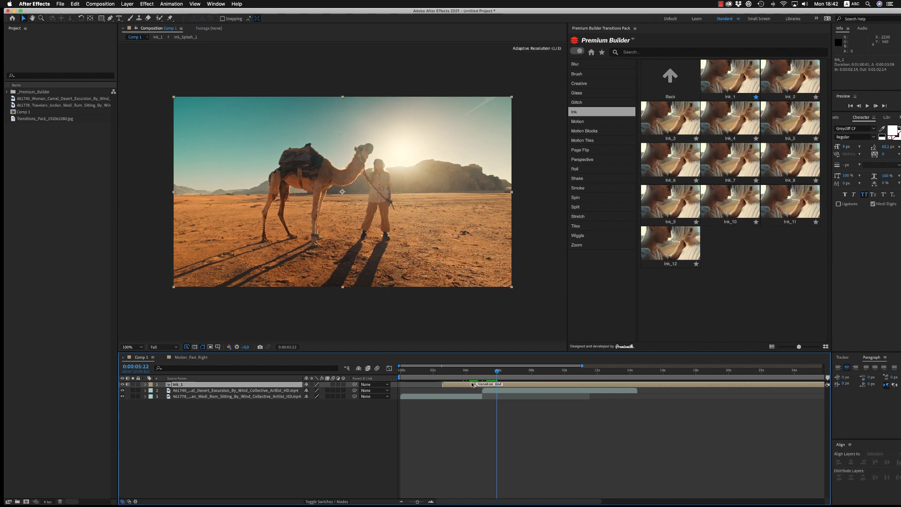
# Cut the camel desert clip and paste it at the bottom of the Ink_1 precomp
pyautogui.click(512, 389)
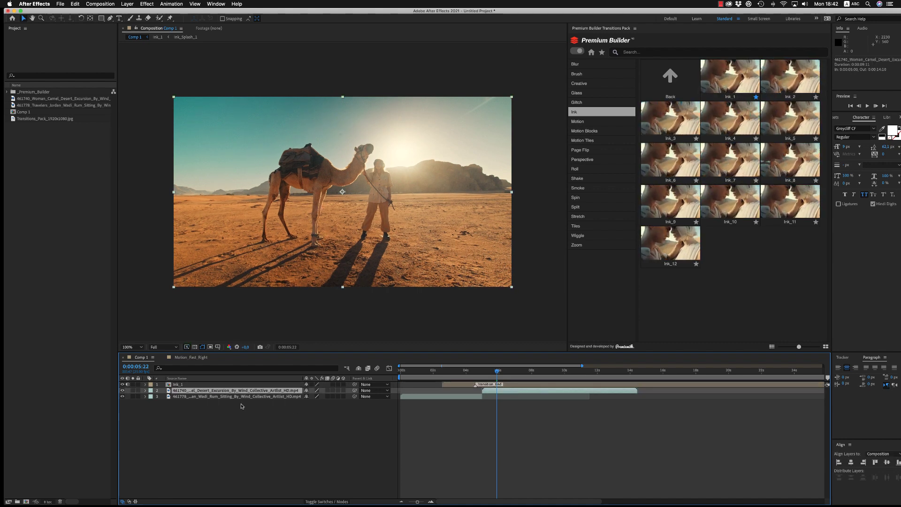
pyautogui.press('Delete')
pyautogui.click(181, 386)
pyautogui.doubleClick(177, 385)
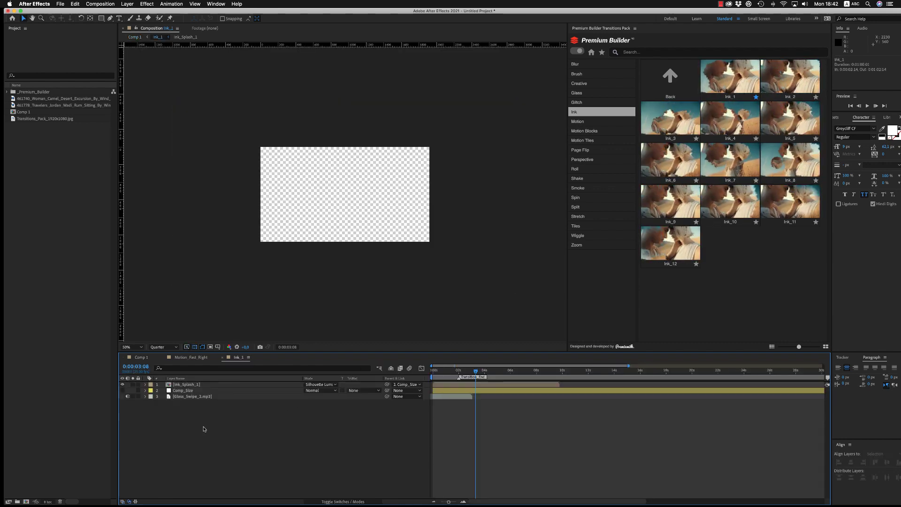
pyautogui.hotkey('ctrl', 'v')
pyautogui.hotkey('ctrl', 'shift', '[')
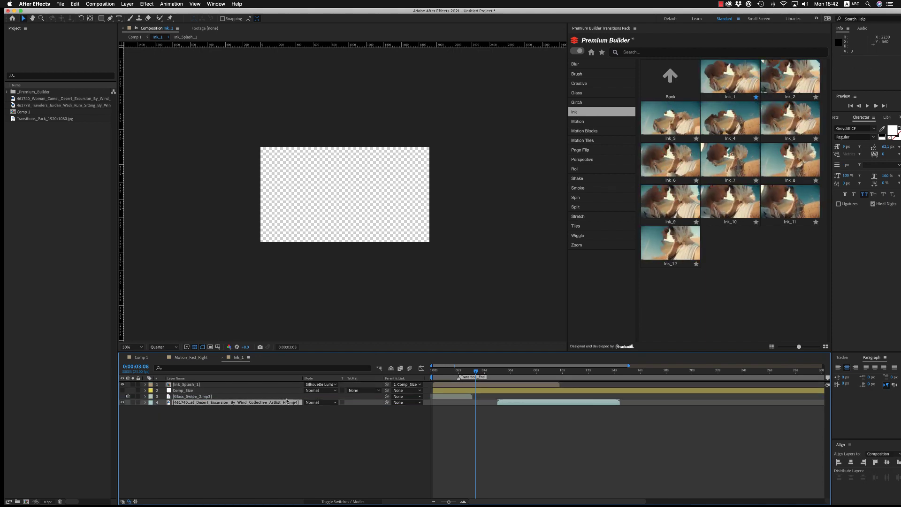
pyautogui.press('F2')
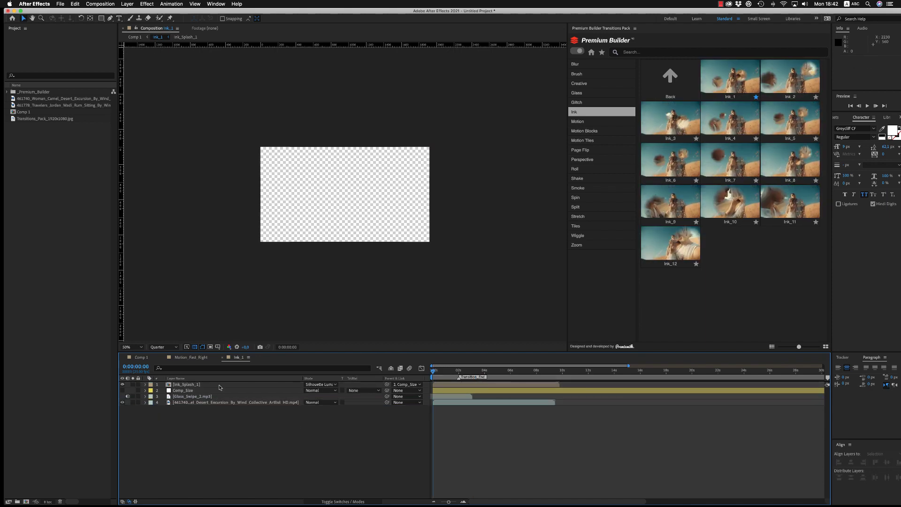
# Back in Comp 1, nudge Ink_1 slightly later and preview the ink transition
pyautogui.click(221, 359)
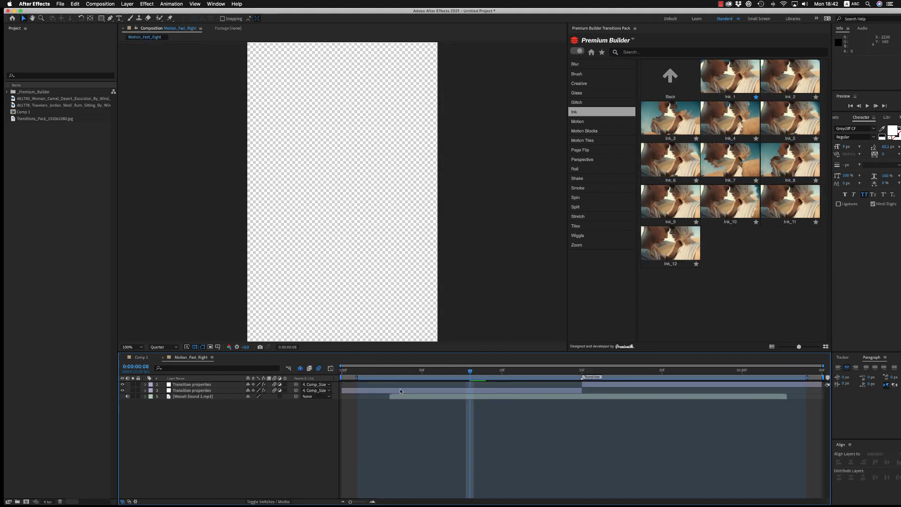
pyautogui.click(160, 360)
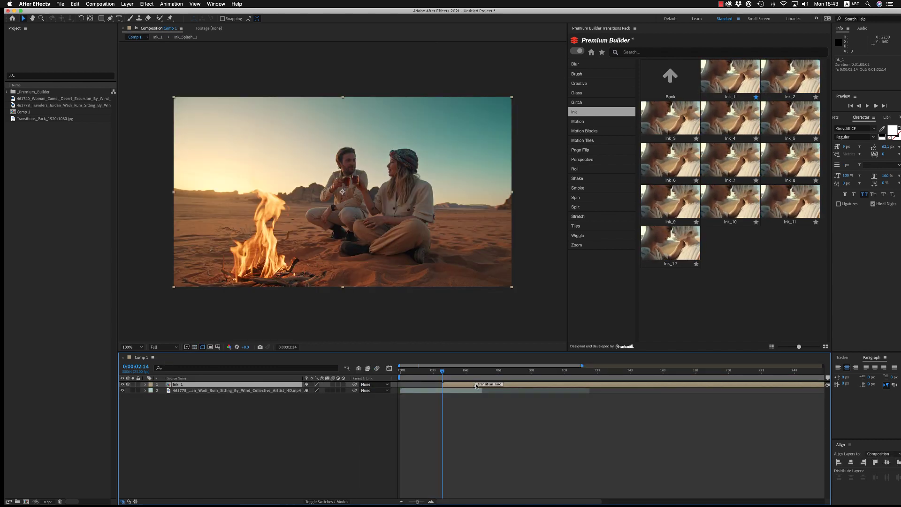
pyautogui.moveTo(448, 383); pyautogui.dragTo(466, 386)
pyautogui.press('space')
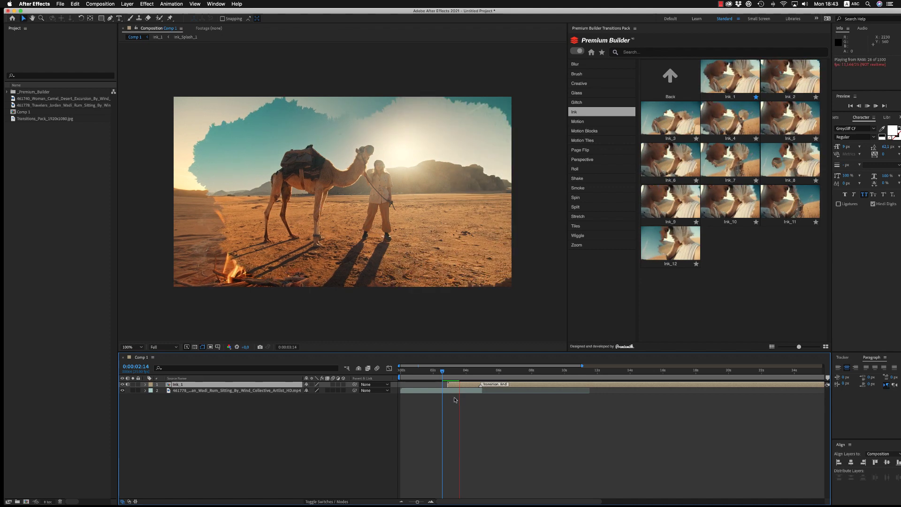
pyautogui.press('space')
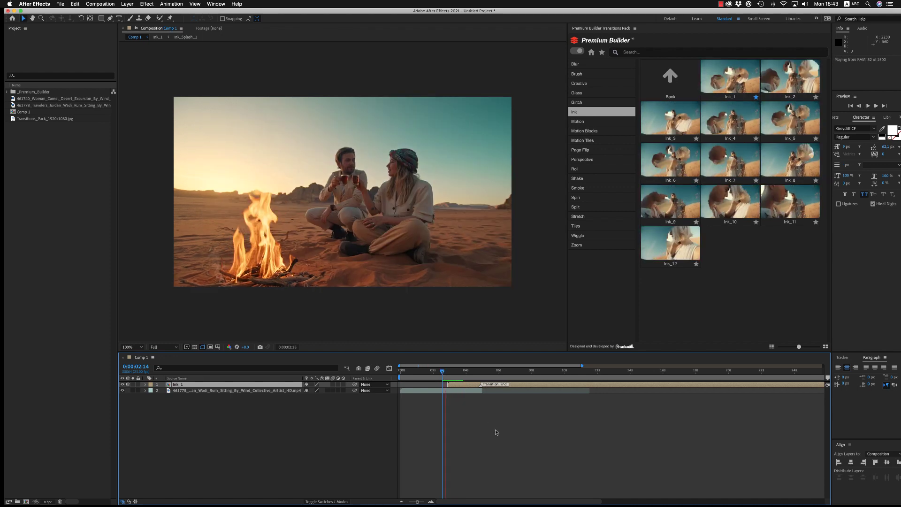
pyautogui.press('space')
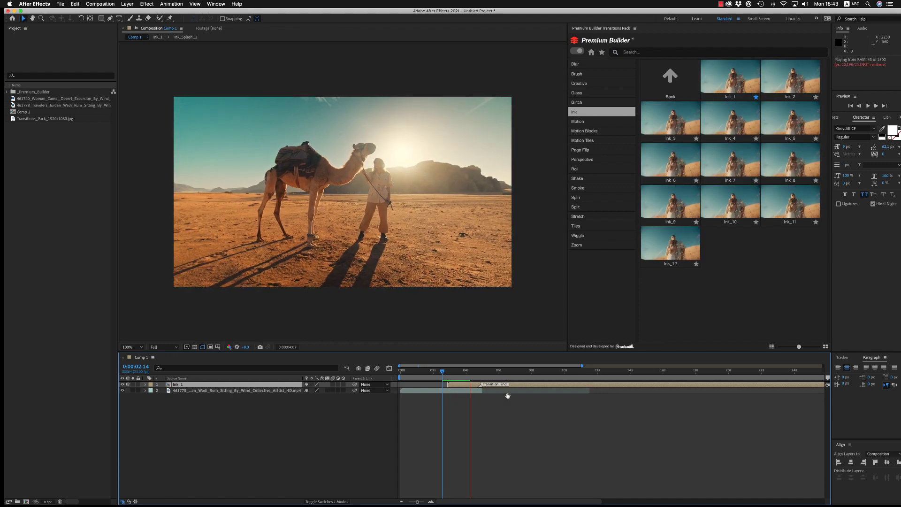
# Browse the Smoke and Page Flip presets, delete Ink_1, then list favourite transitions
pyautogui.click(583, 188)
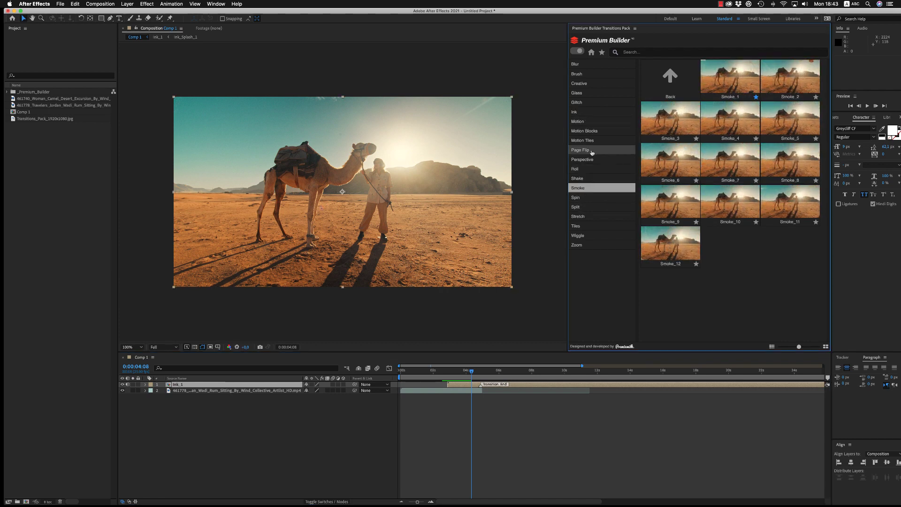
pyautogui.click(586, 151)
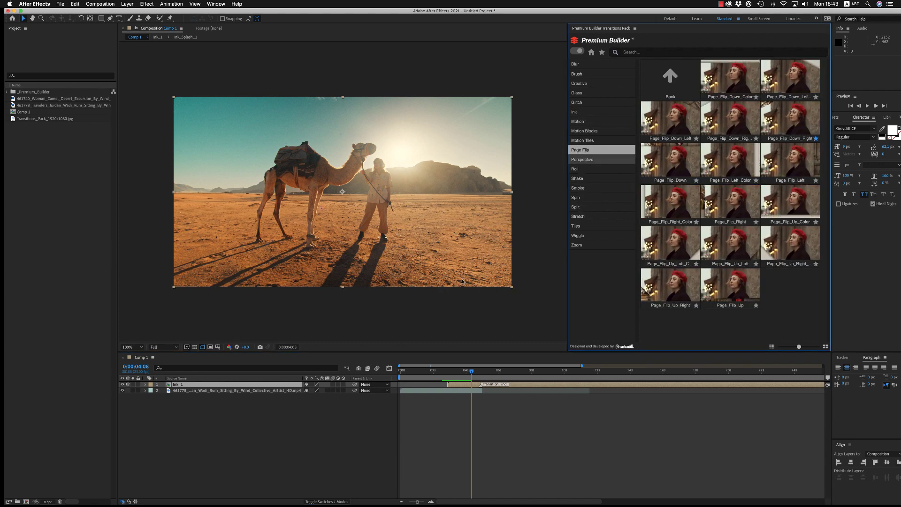
pyautogui.click(178, 385)
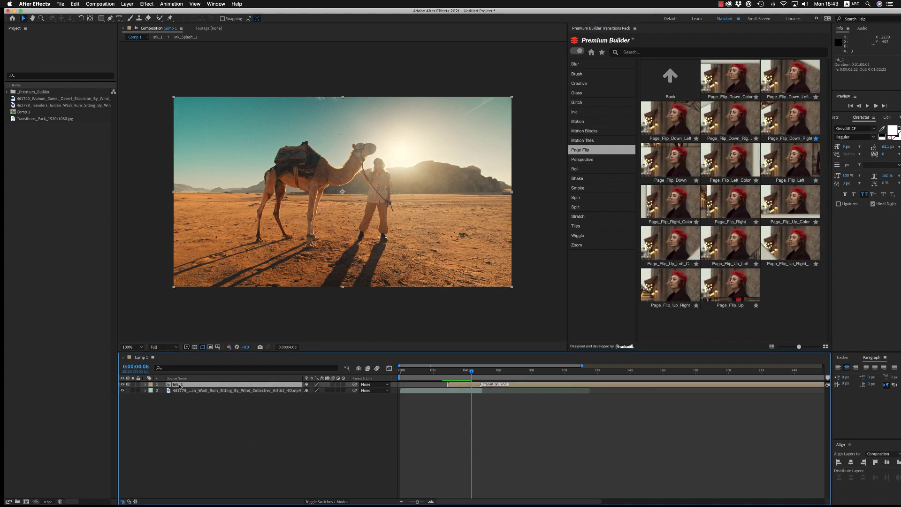
pyautogui.press('Delete')
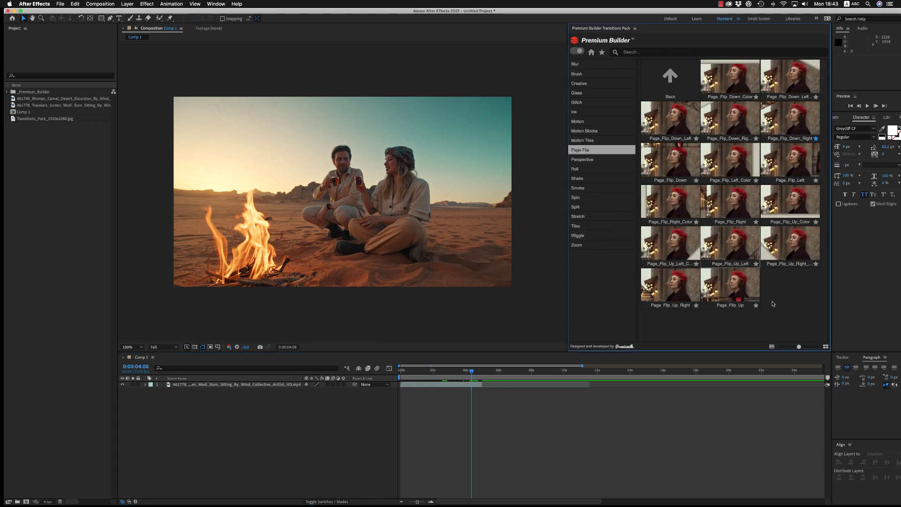
pyautogui.click(591, 53)
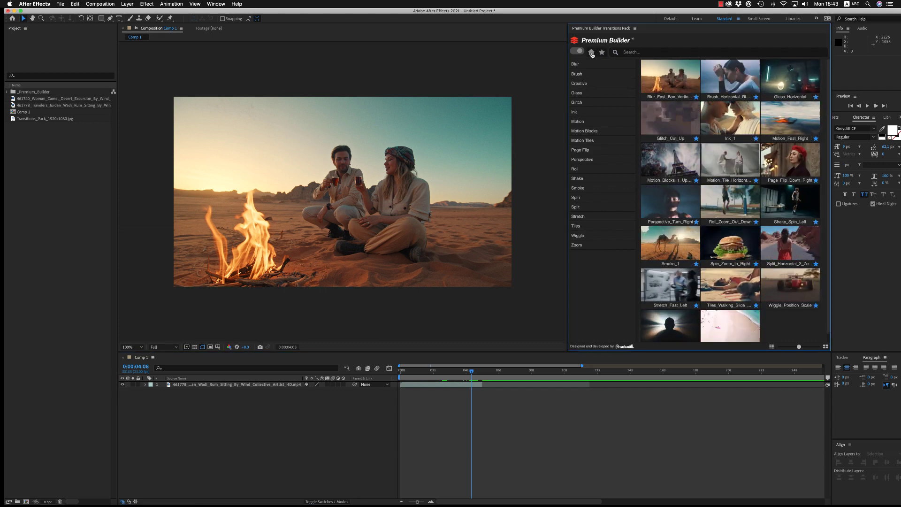